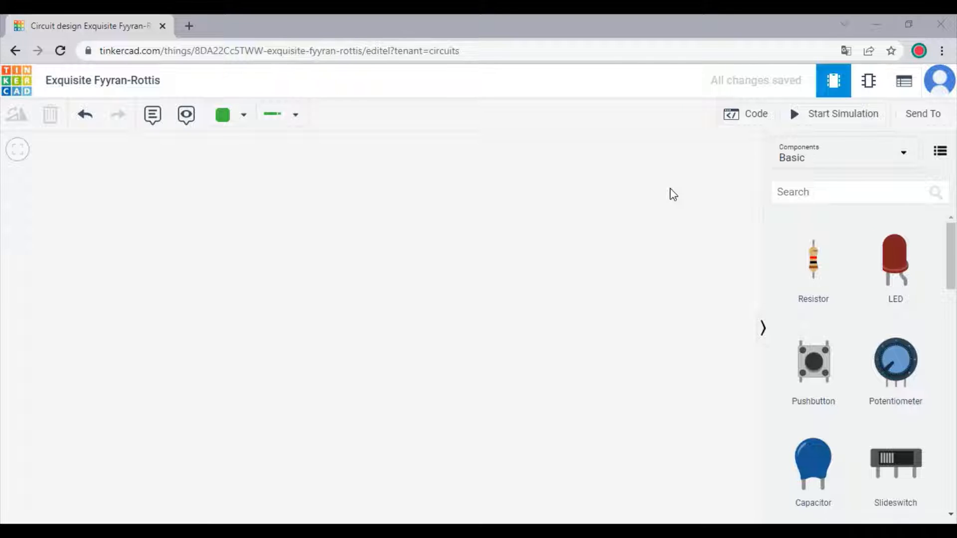
Step: Show all components, search for "ARDUIN", and place an Arduino Uno R3 on the empty workspace
click(831, 164)
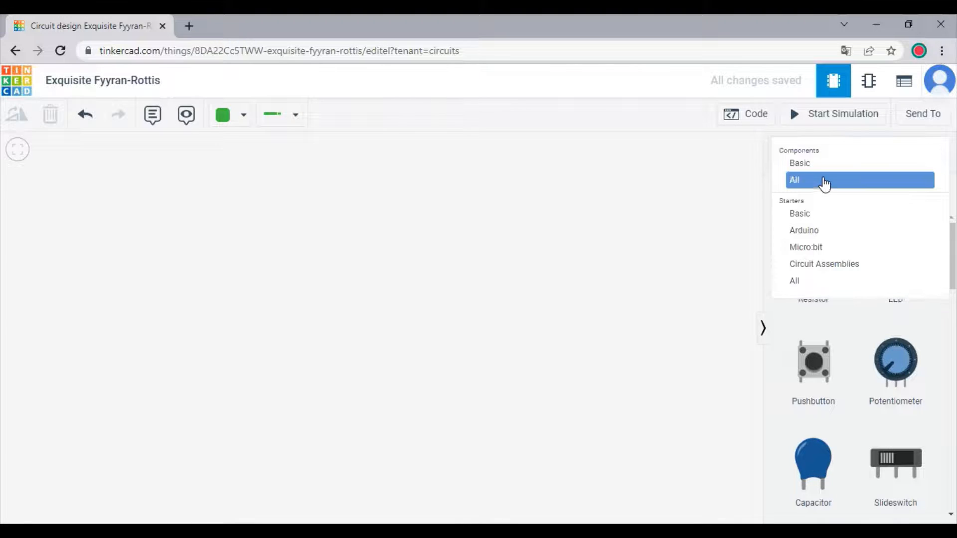
click(823, 182)
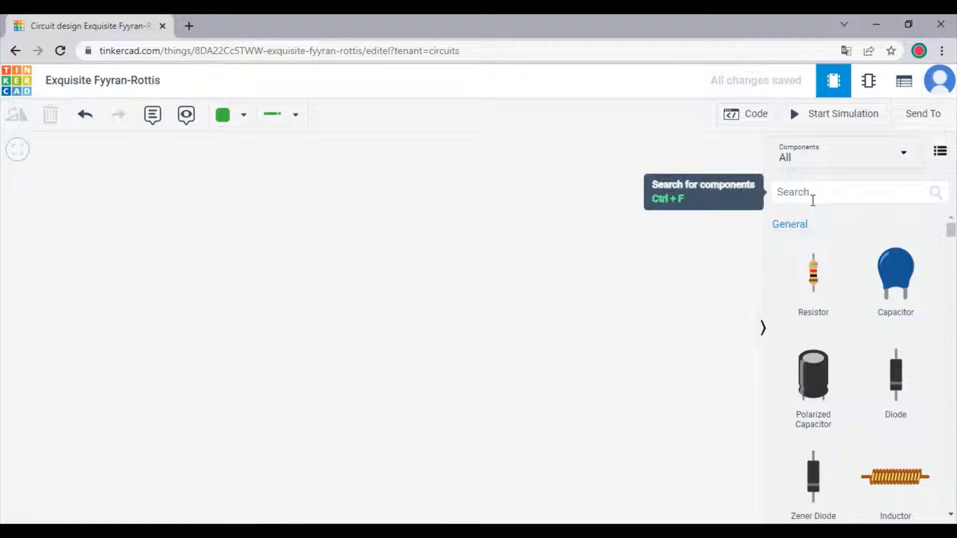
click(813, 200)
text(A)
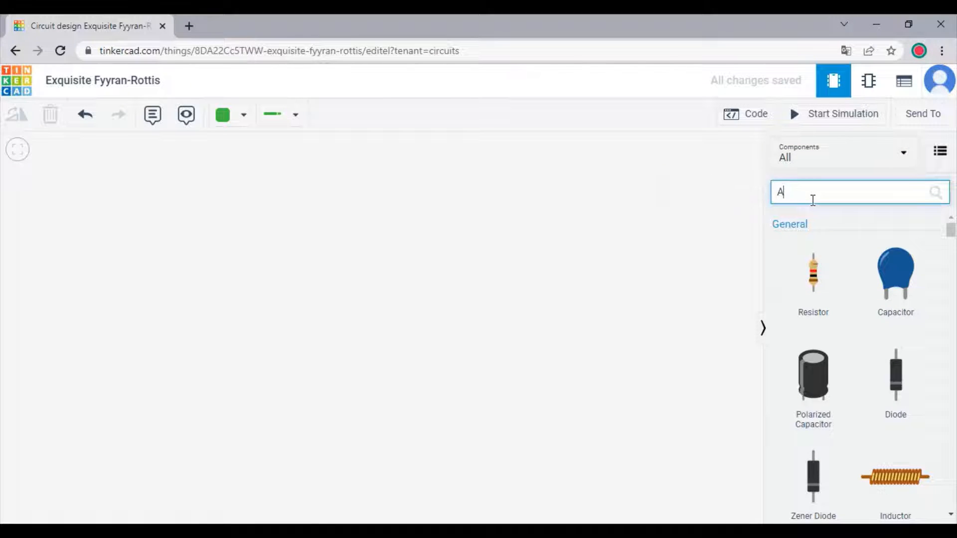
text(RDUIN)
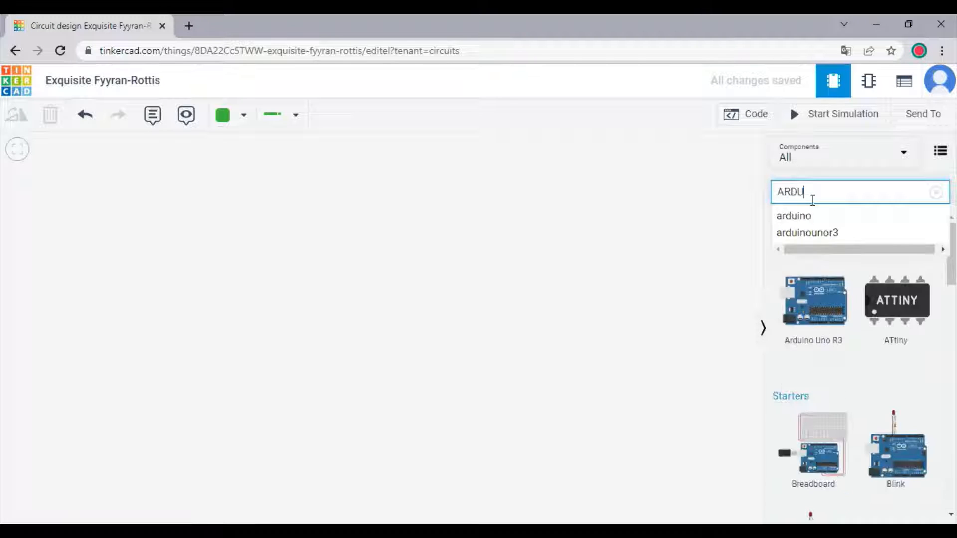
key(BackSpace)
key(BackSpace)
text(IN)
drag(796, 302, 334, 248)
click(483, 253)
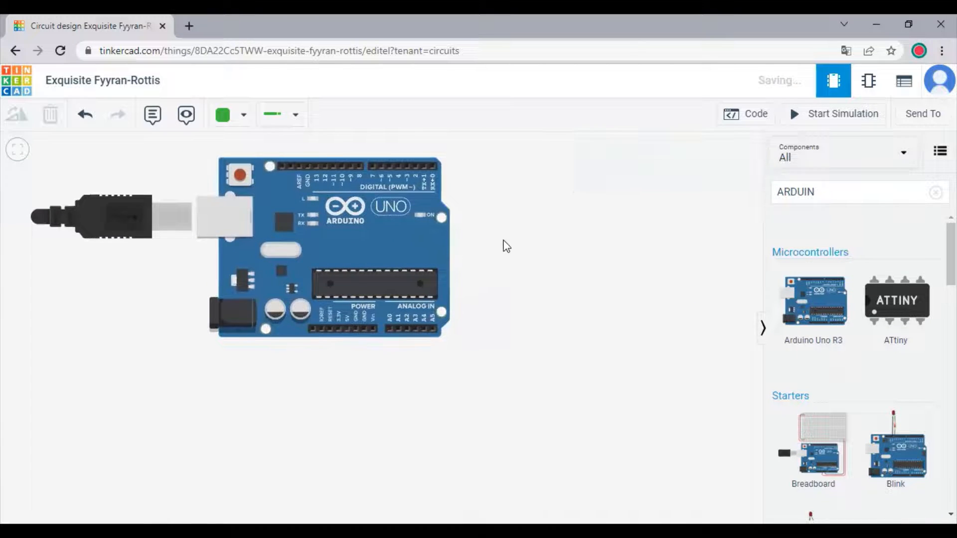
Step: Search the components for "LCD" and place an LCD 16 x 2 below the Arduino
double_click(811, 192)
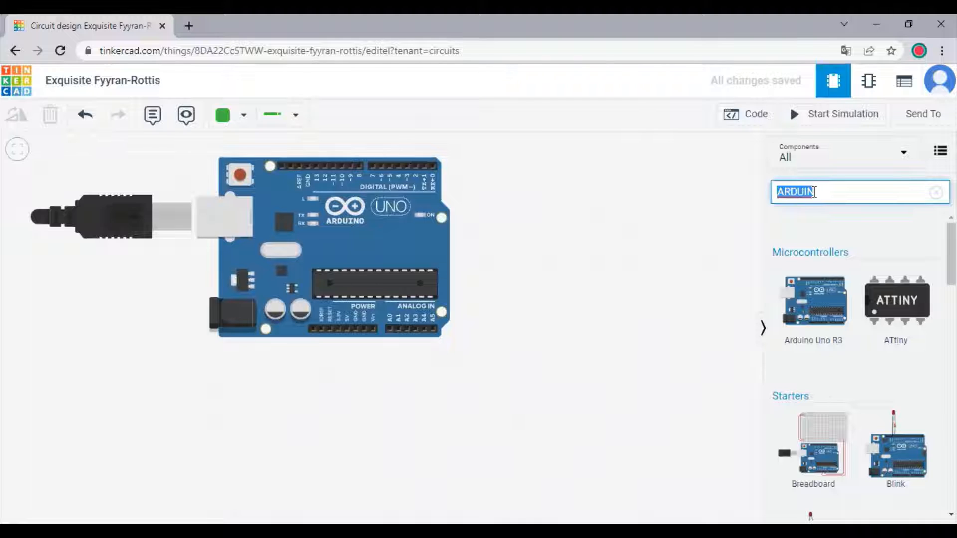
key(BackSpace)
text(LCD)
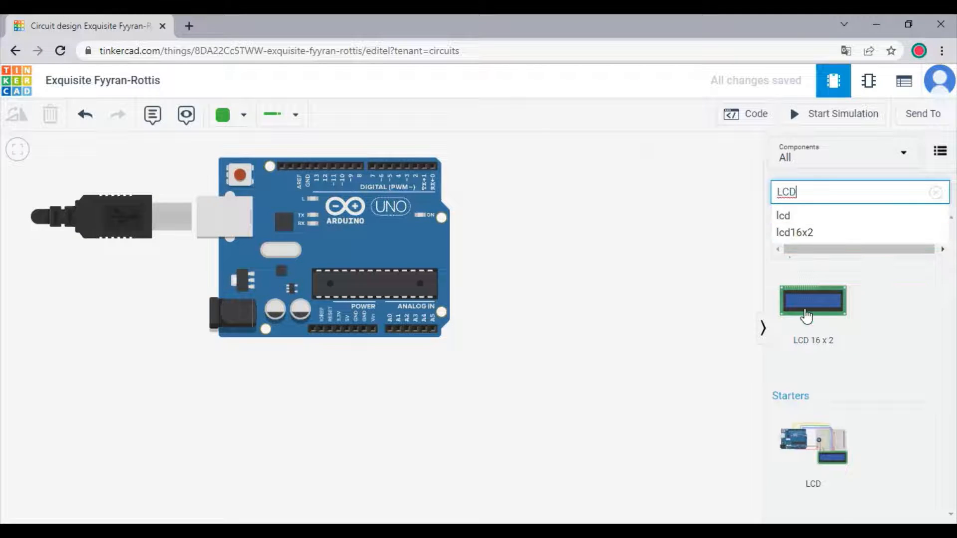
drag(805, 316, 377, 432)
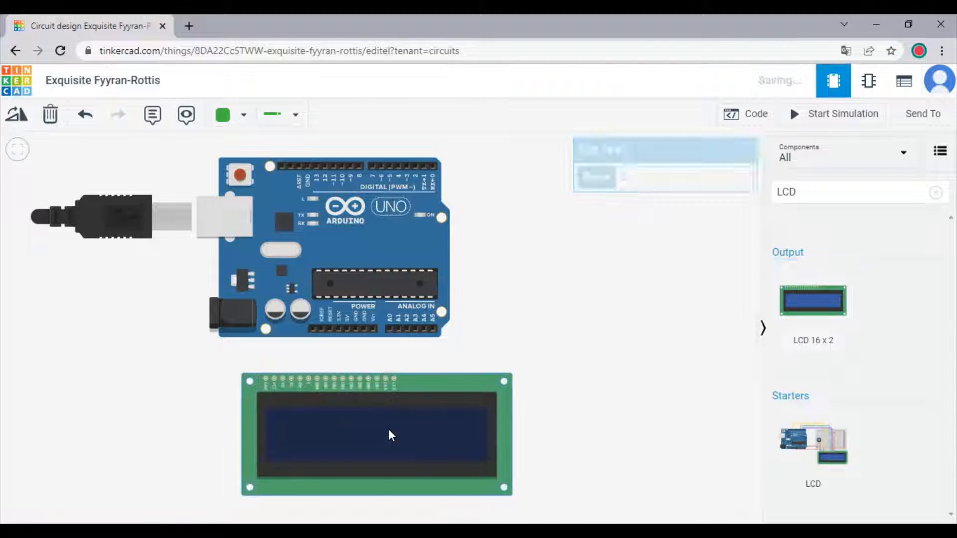
click(572, 368)
Step: Search the components for "POTE" and place a potentiometer to the left of the LCD
click(827, 183)
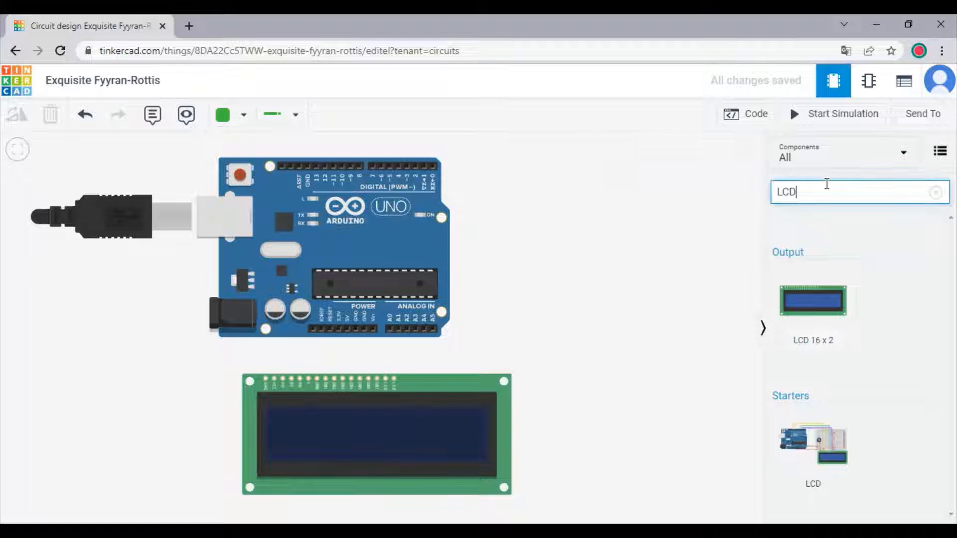
key(BackSpace)
key(BackSpace)
key(BackSpace)
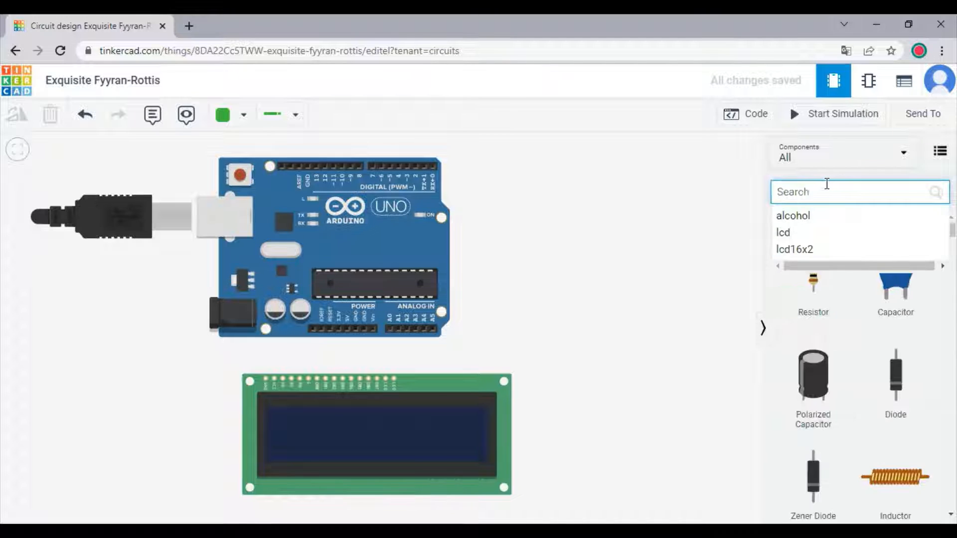
text(POTE)
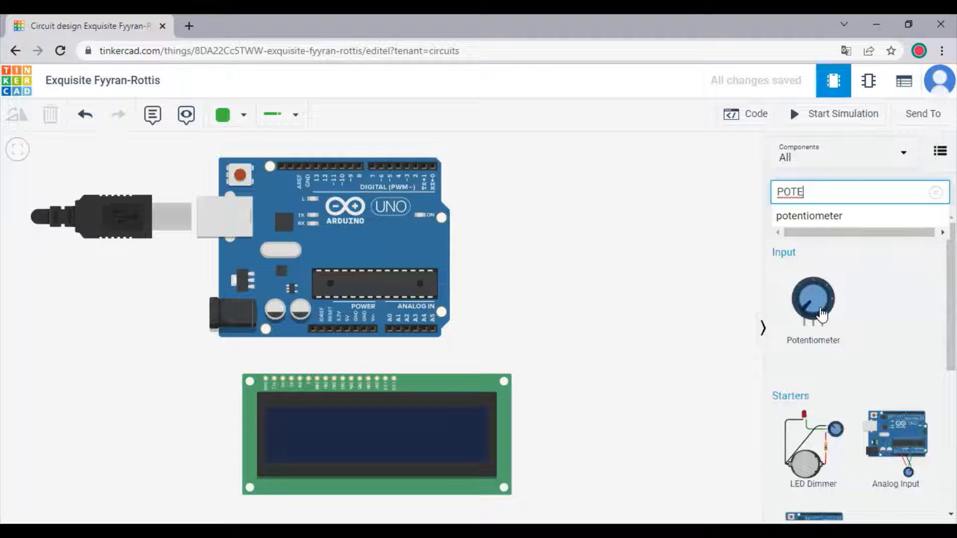
drag(813, 299, 170, 405)
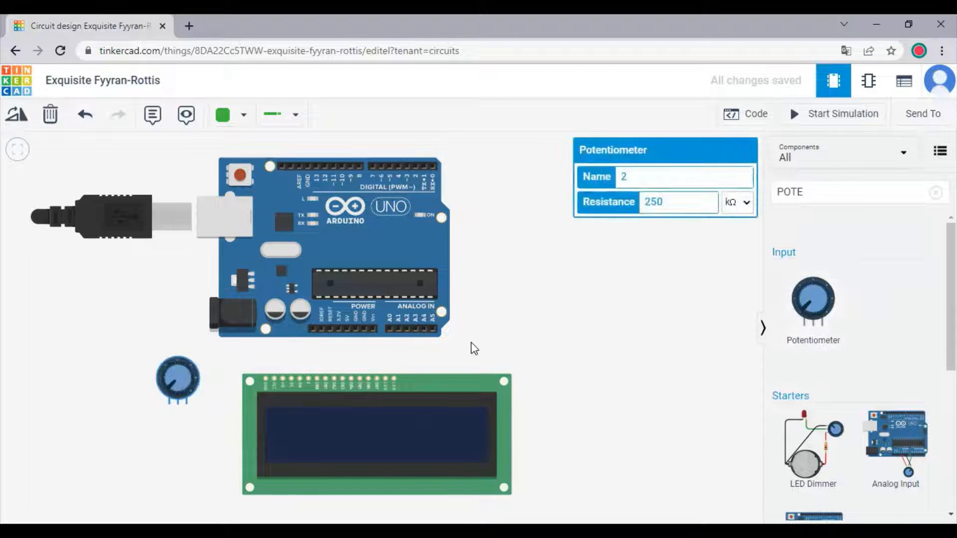
click(548, 305)
Step: Clear the component search and place a resistor just above the LCD's right end
click(851, 190)
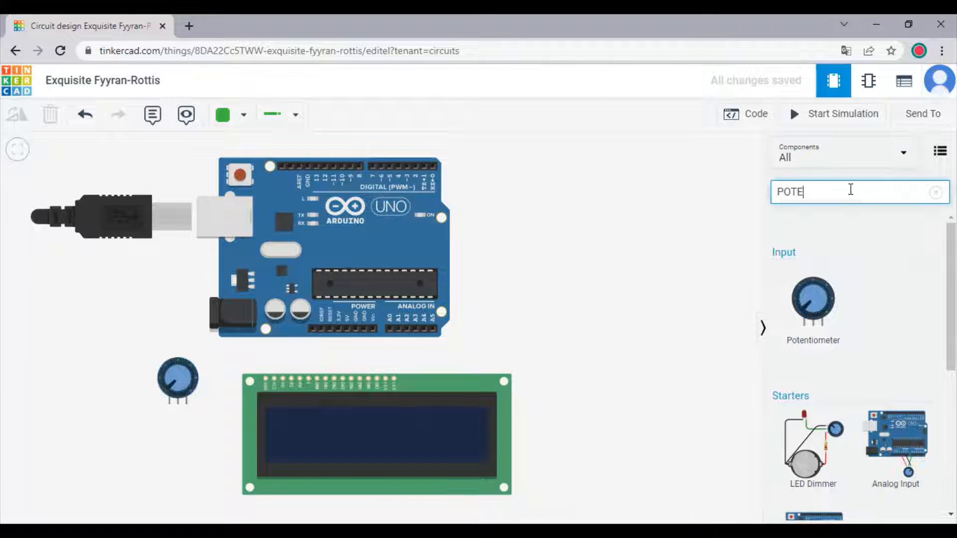
key(BackSpace)
key(BackSpace)
key(BackSpace)
key(BackSpace)
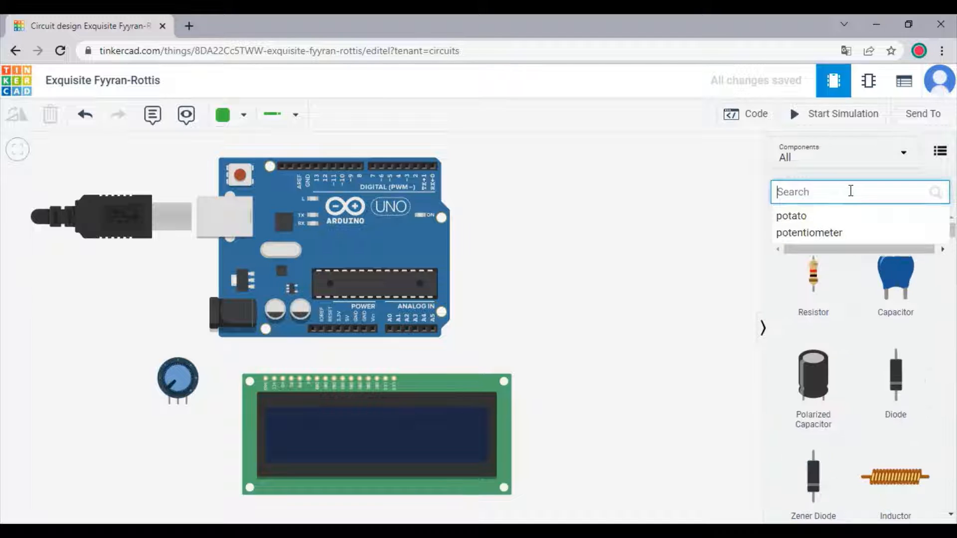
drag(817, 272, 512, 347)
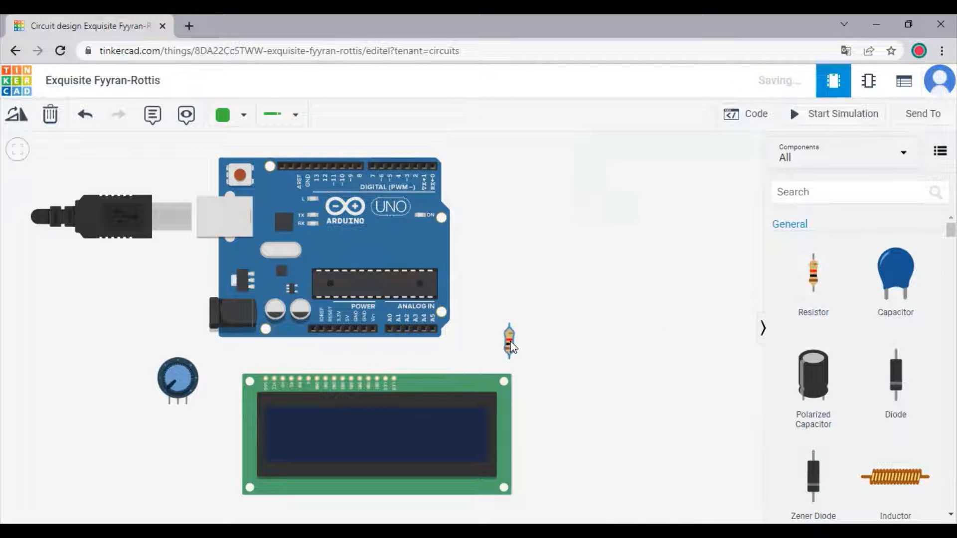
click(515, 233)
Step: Shift the Arduino, the LCD and the resistor slightly to the right to space out the layout
drag(395, 232, 407, 224)
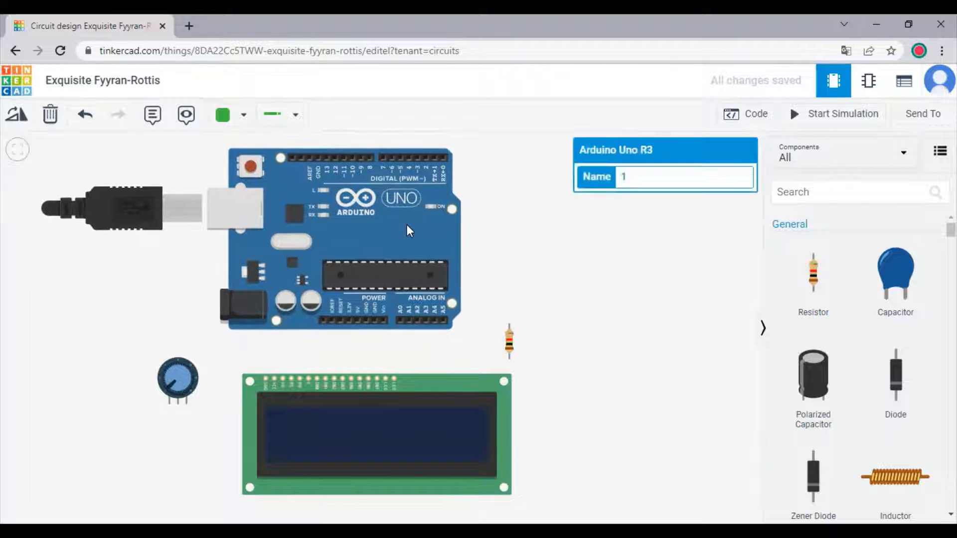
click(571, 225)
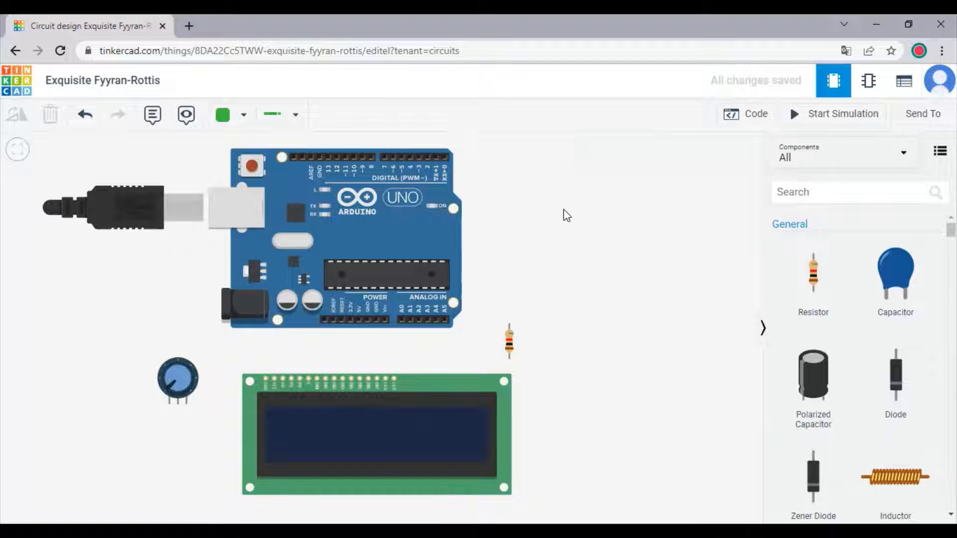
drag(399, 220, 418, 219)
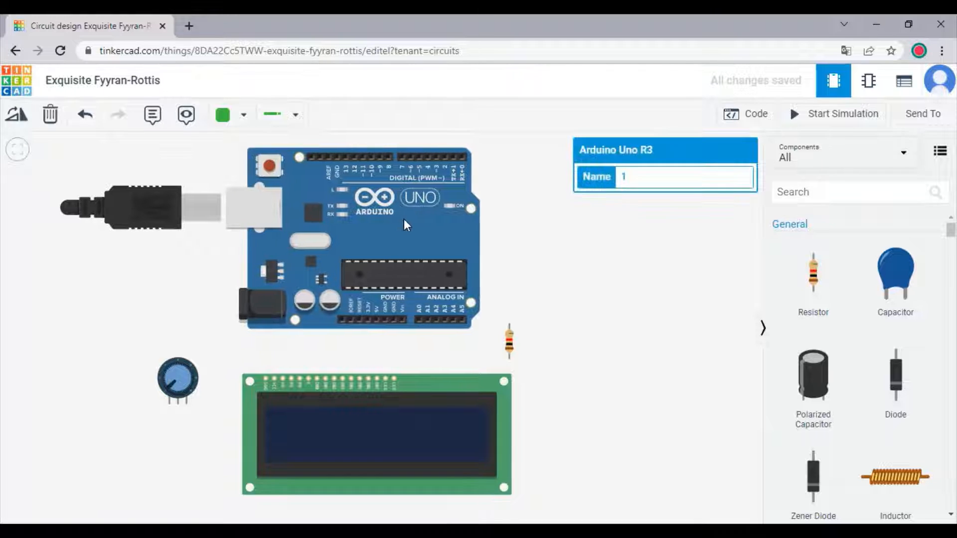
click(528, 406)
drag(474, 425, 487, 421)
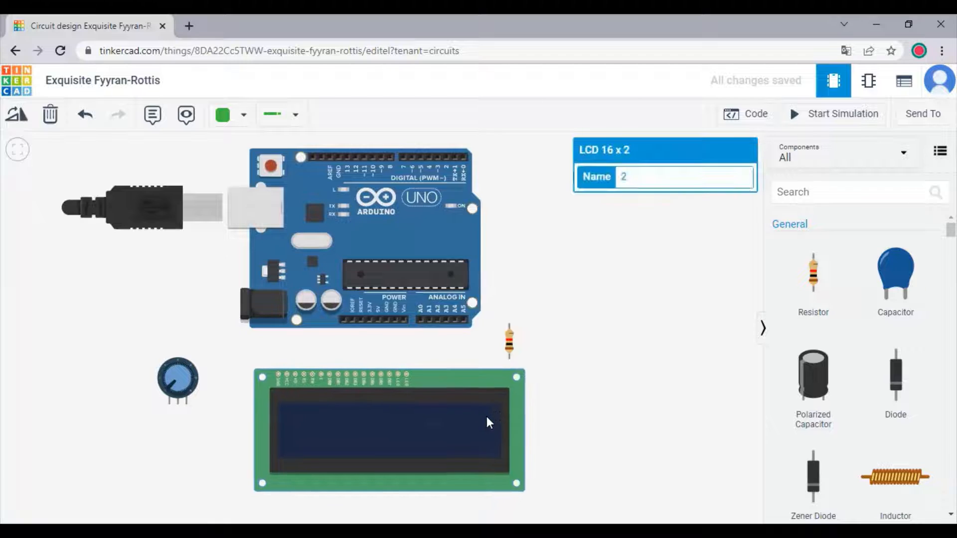
drag(507, 336, 540, 342)
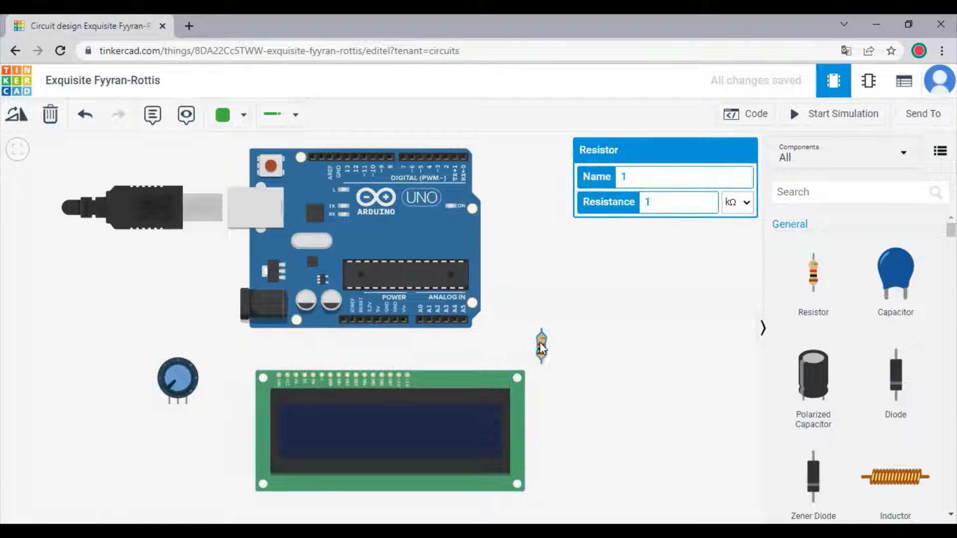
click(600, 363)
Step: Rotate the potentiometer until its terminals point up, and adjust its position and the LCD's below the Arduino
click(187, 390)
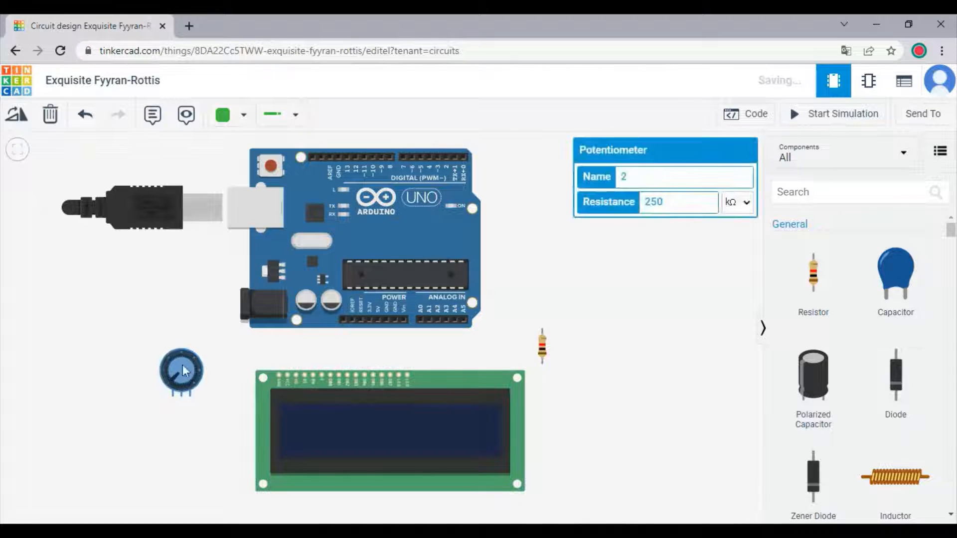
click(8, 114)
click(8, 113)
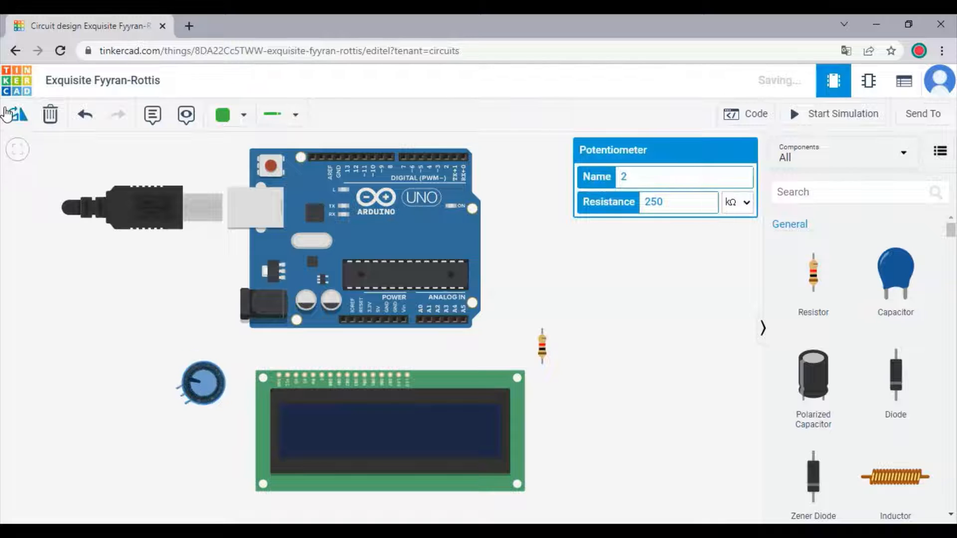
click(8, 113)
click(8, 114)
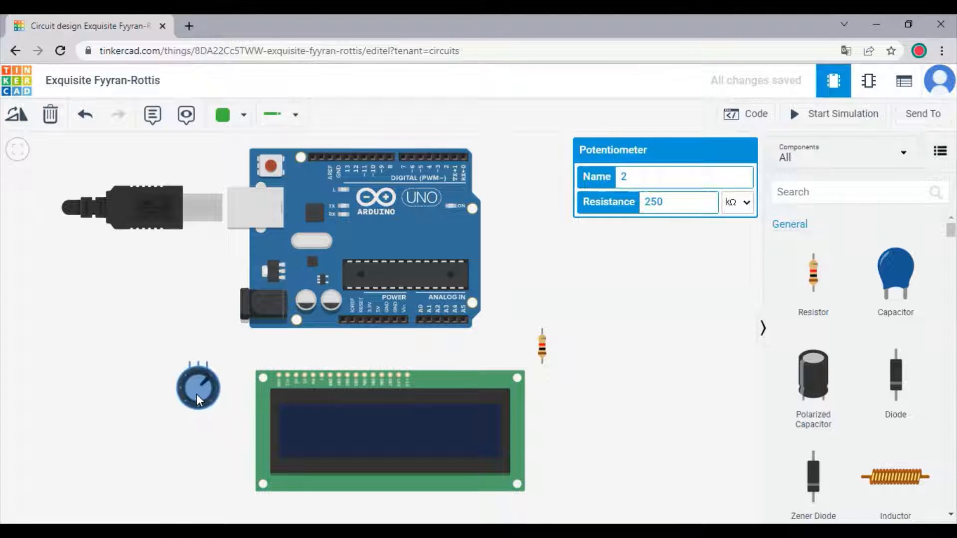
drag(196, 398, 187, 394)
drag(312, 417, 307, 419)
click(625, 373)
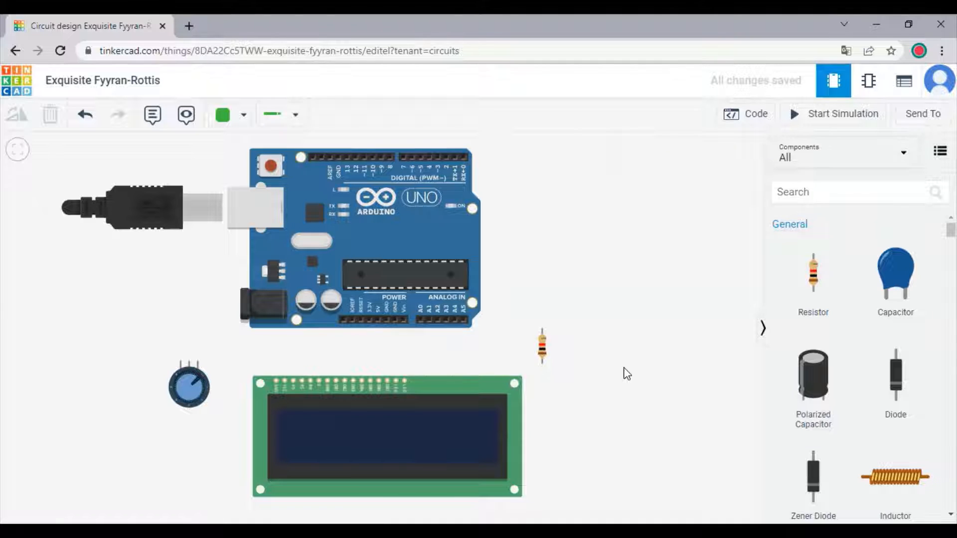
Step: Wire the LCD's GND pin to the Arduino's power-side GND pin with square bends and color the wire black
click(275, 380)
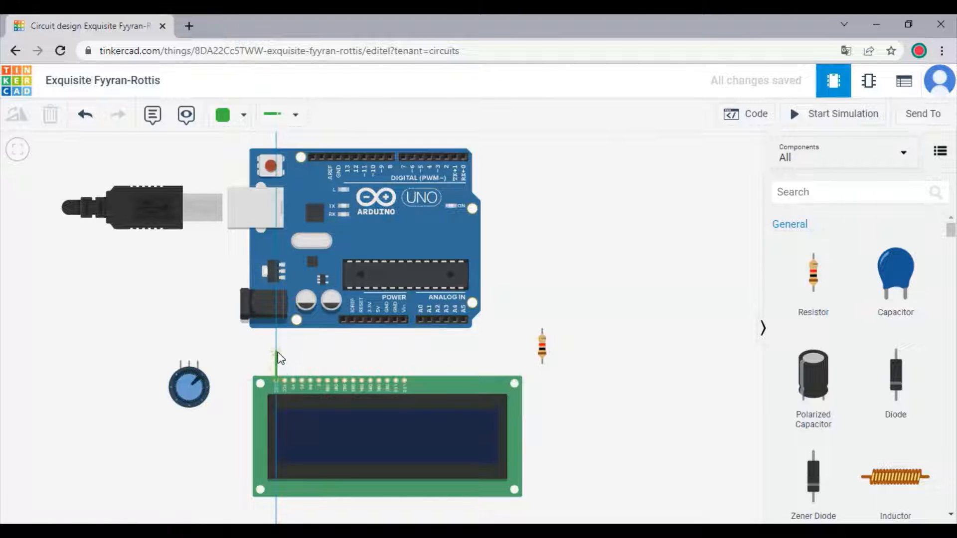
click(276, 340)
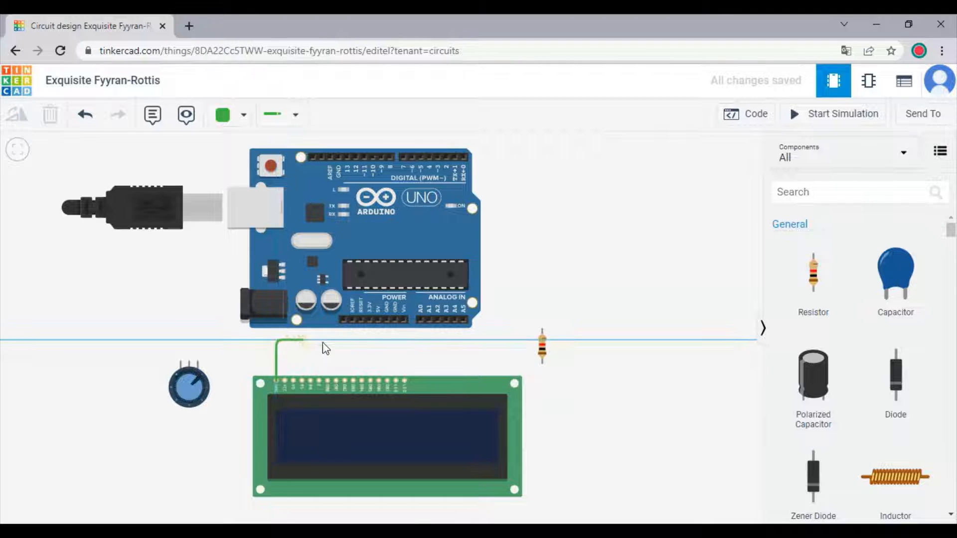
click(384, 340)
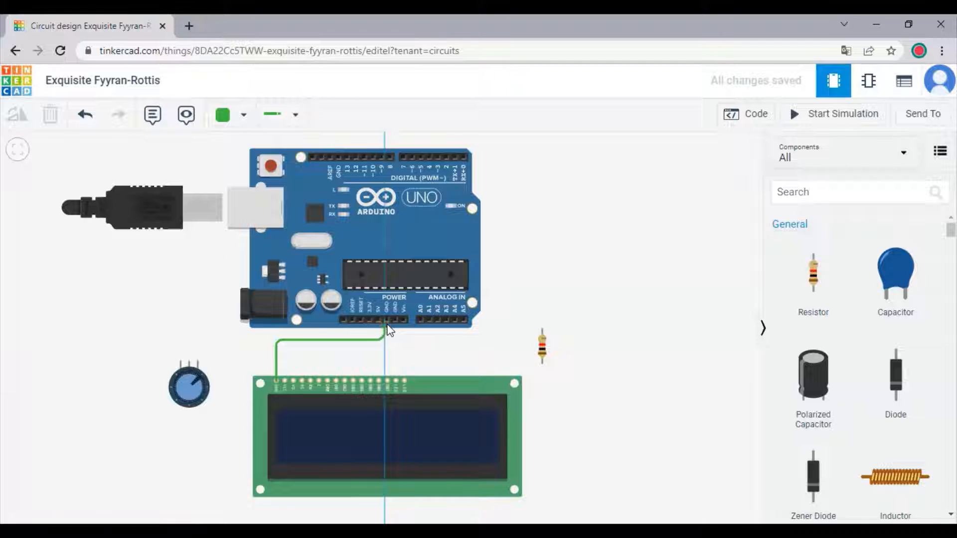
click(387, 320)
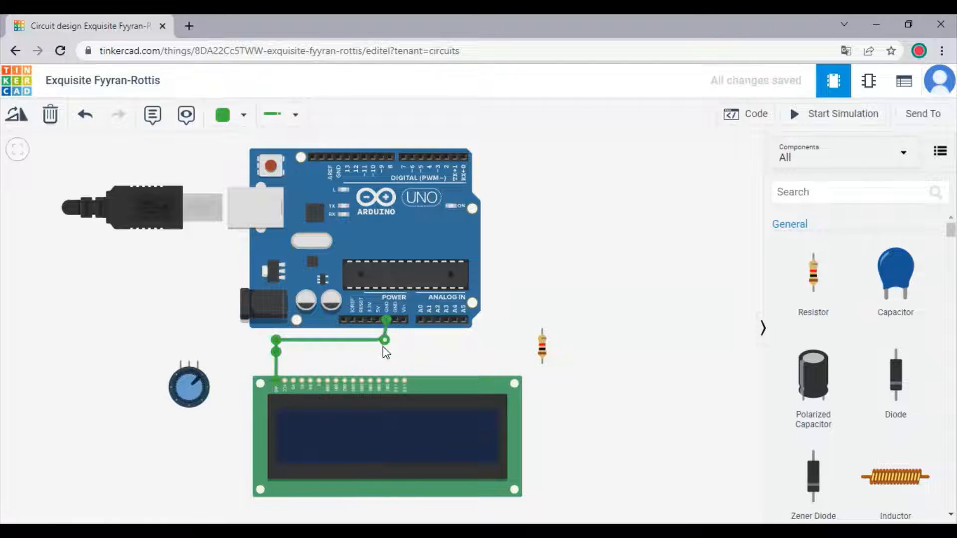
drag(383, 342, 390, 342)
click(221, 117)
click(236, 161)
click(533, 280)
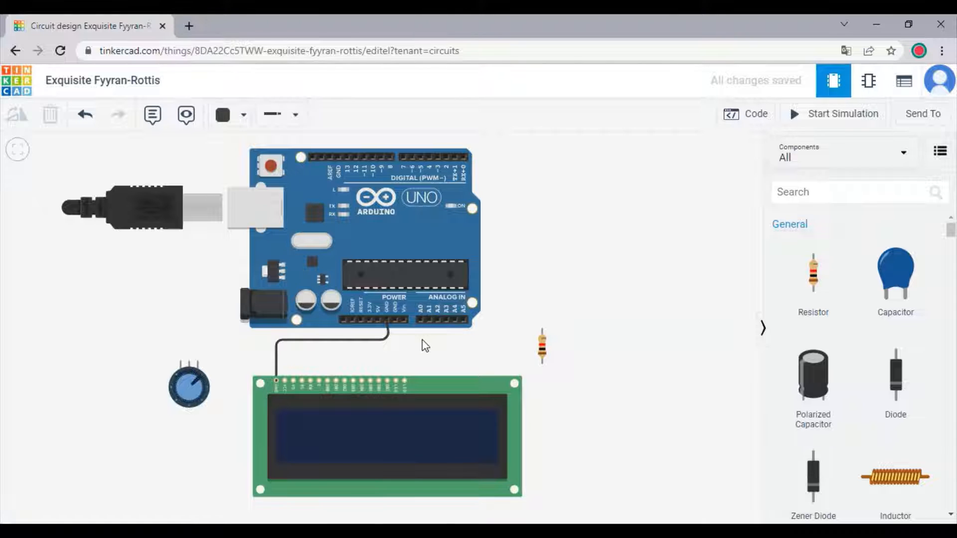
Step: Wire the LCD's VCC pin to the Arduino's 5V pin with square bends and color the wire red
click(282, 381)
click(284, 354)
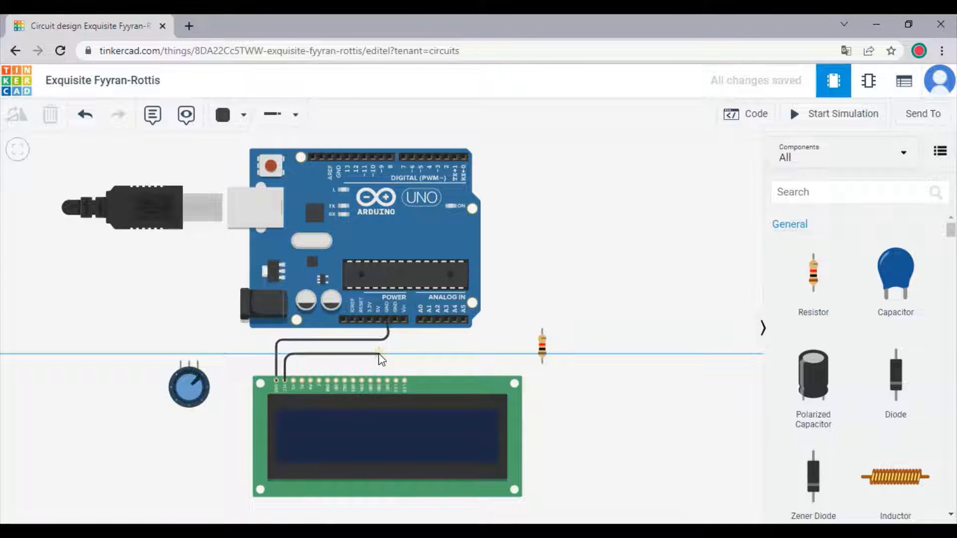
click(379, 354)
click(378, 319)
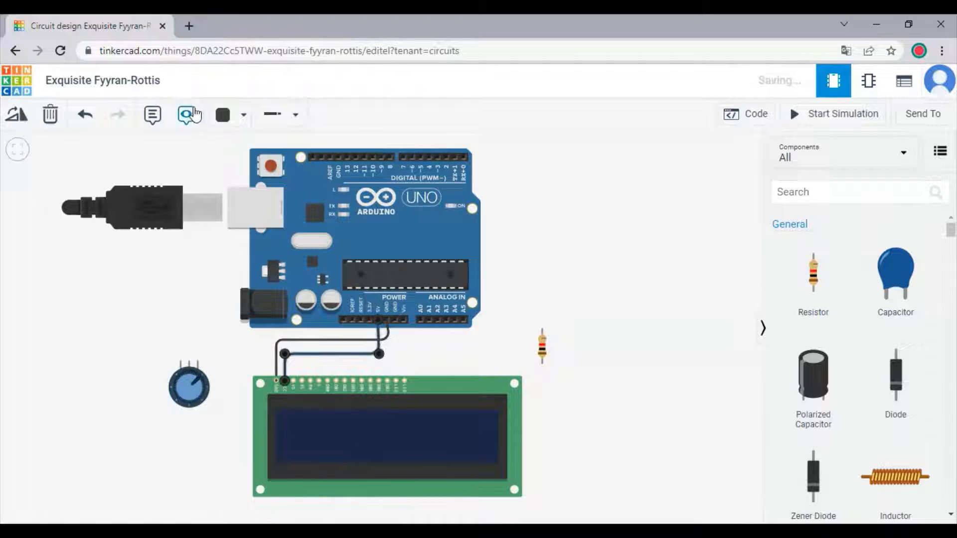
click(243, 115)
click(257, 182)
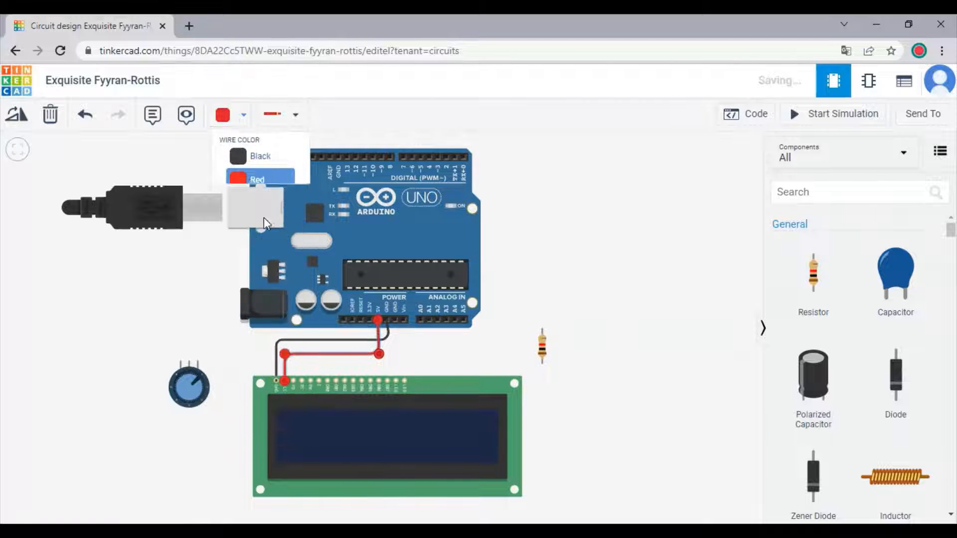
click(217, 344)
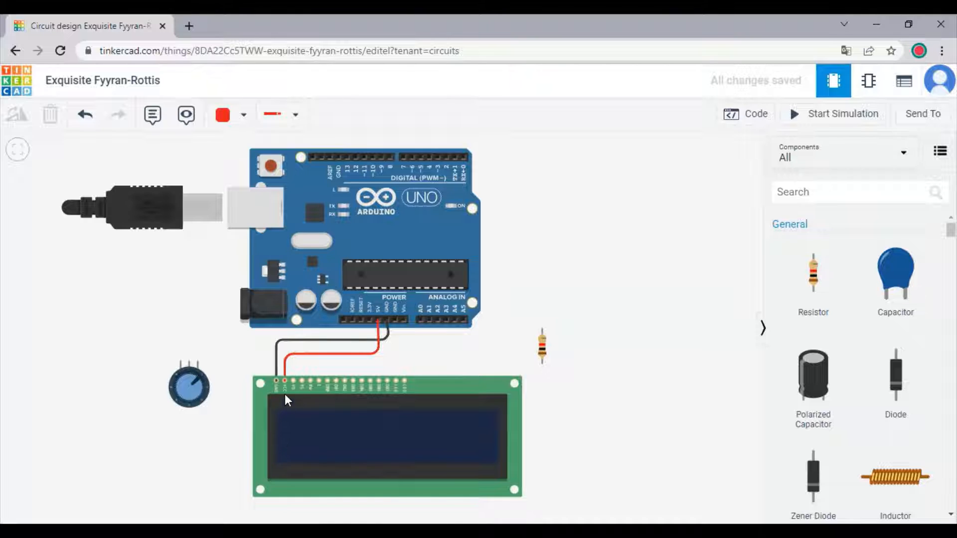
Step: Wire the LCD's V0 pin to the potentiometer's middle terminal with one bend above the LCD
click(293, 382)
click(293, 362)
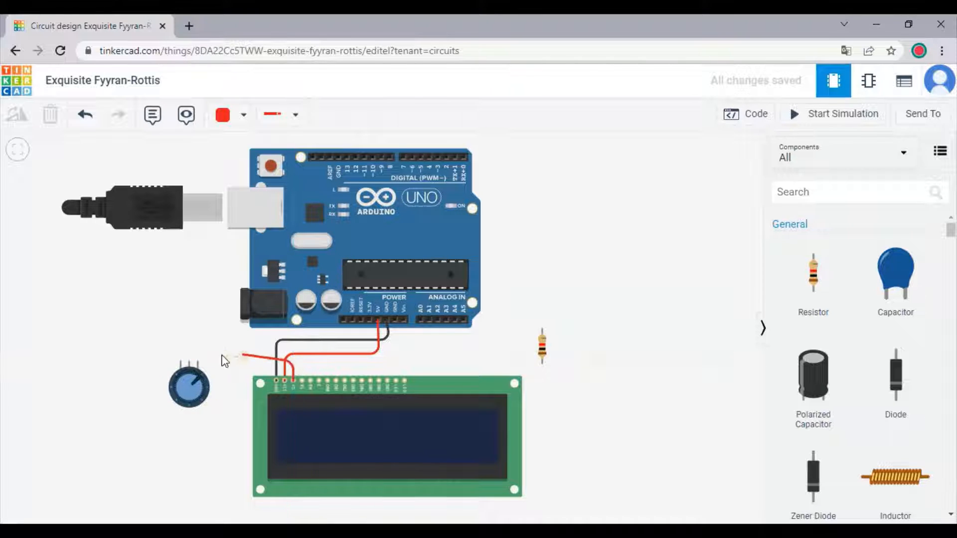
click(189, 361)
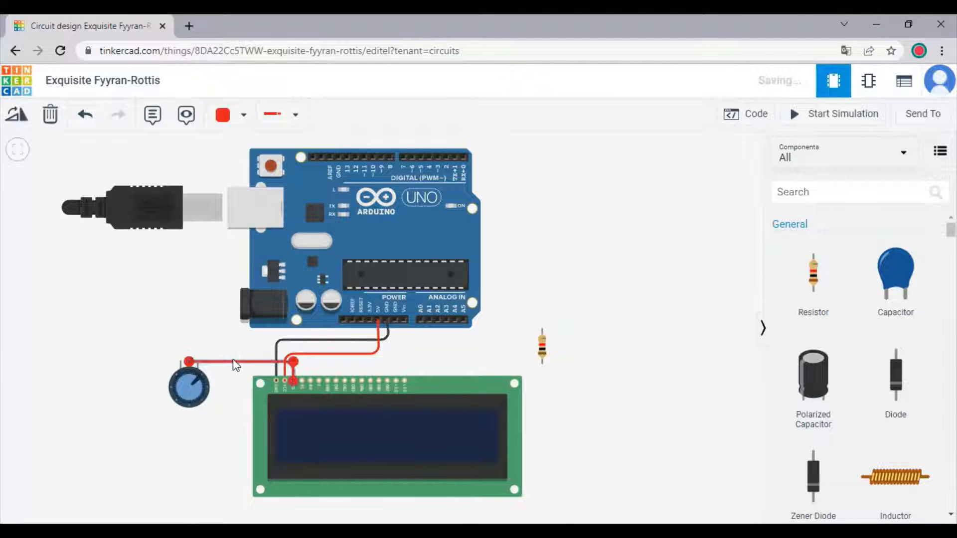
Step: Try to level the horizontal run of the V0 wire between the LCD and the potentiometer
drag(234, 360, 232, 362)
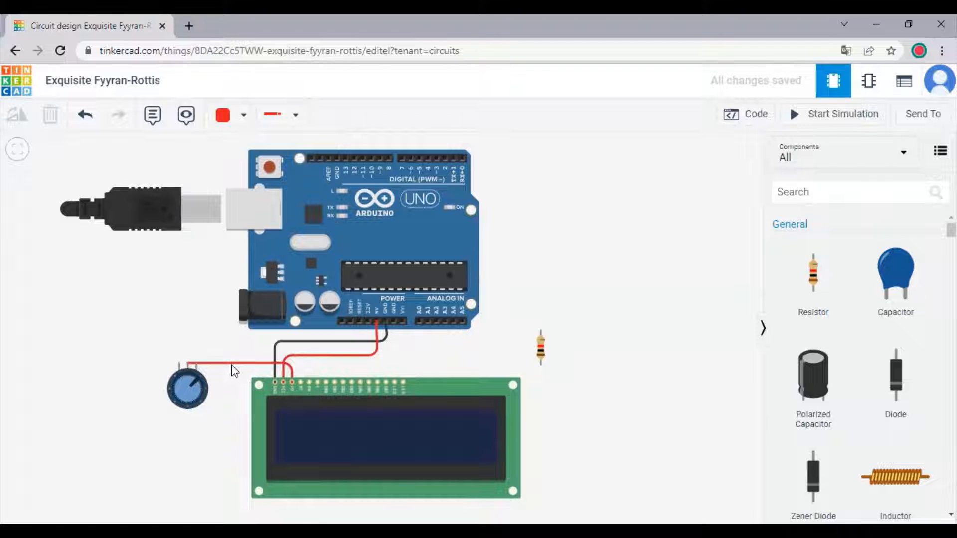
click(234, 365)
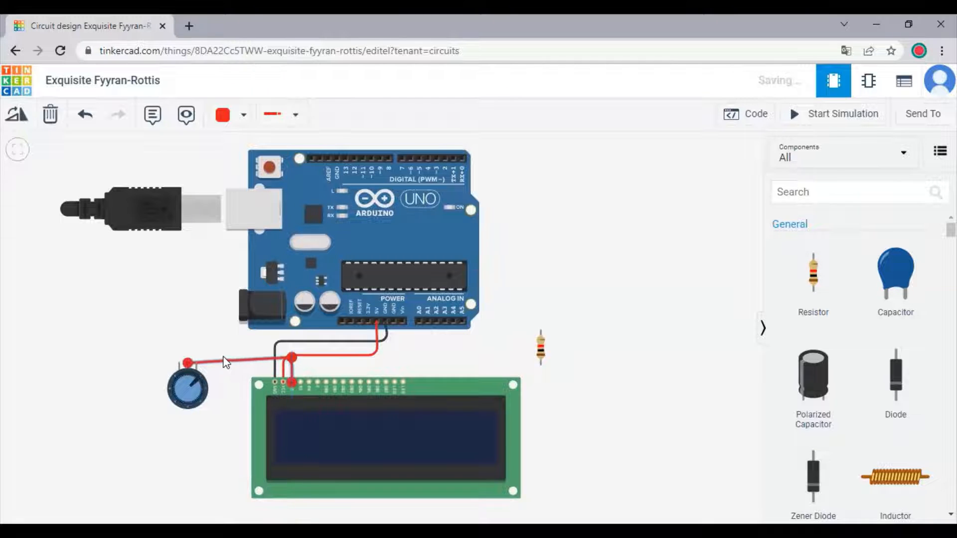
drag(188, 362, 189, 359)
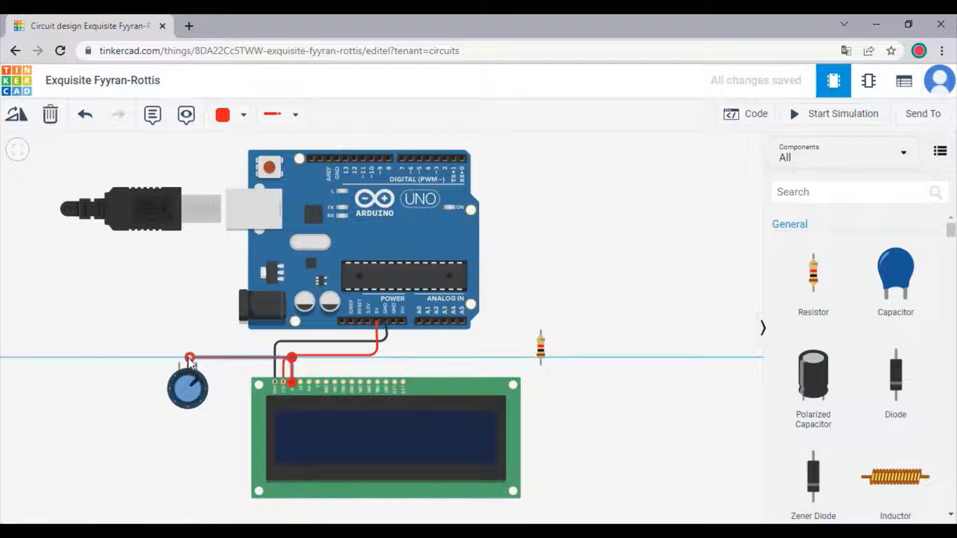
key(ctrl+z)
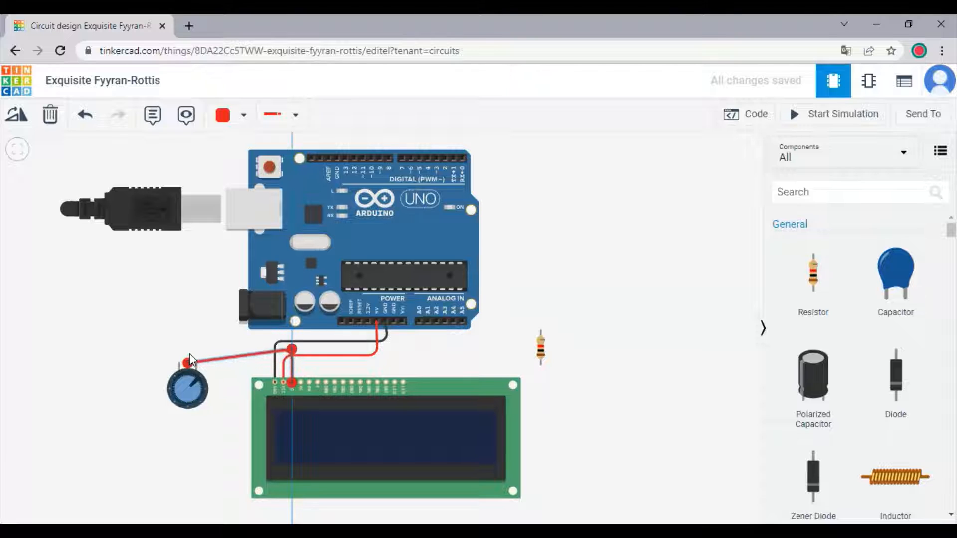
Step: Undo the V0 wire and redraw it from the LCD's V0 pin to the potentiometer's middle terminal with two bends
click(91, 127)
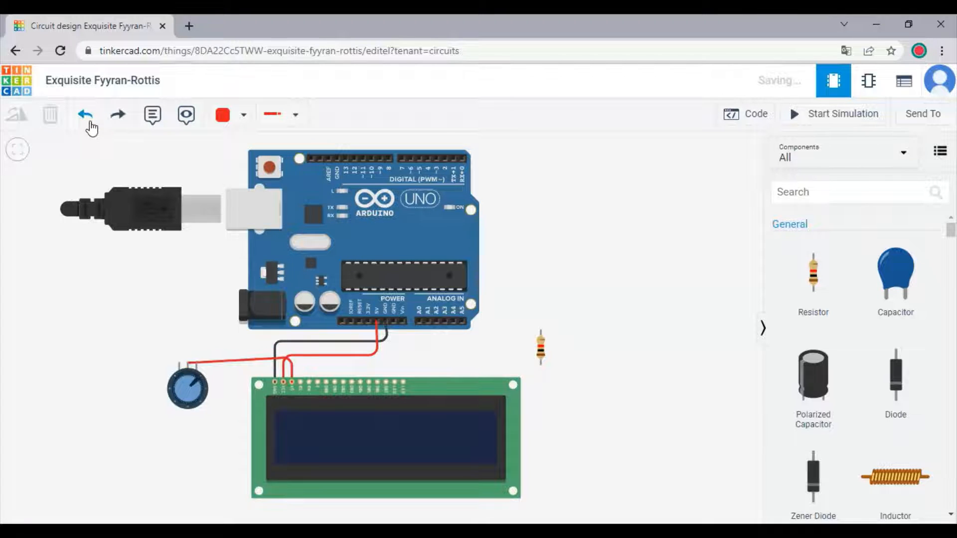
click(85, 116)
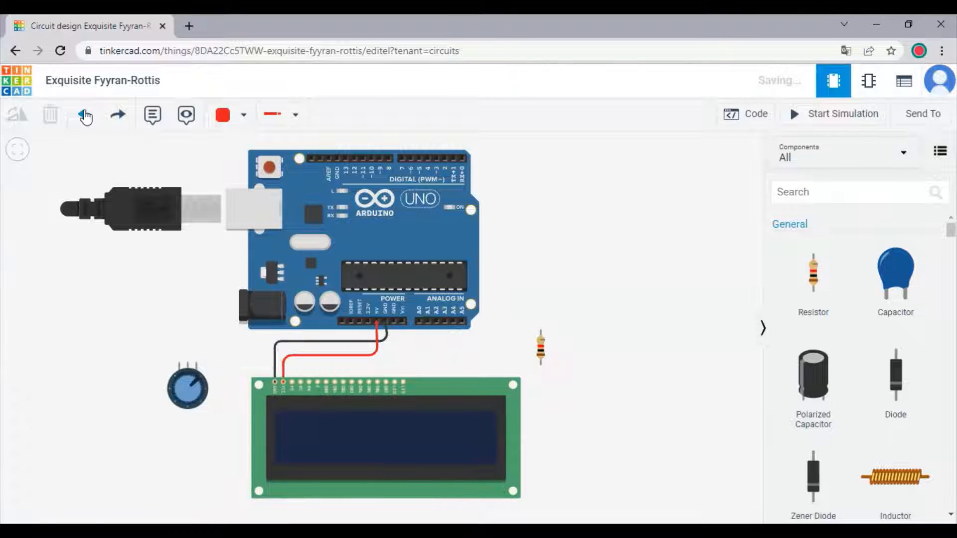
click(291, 381)
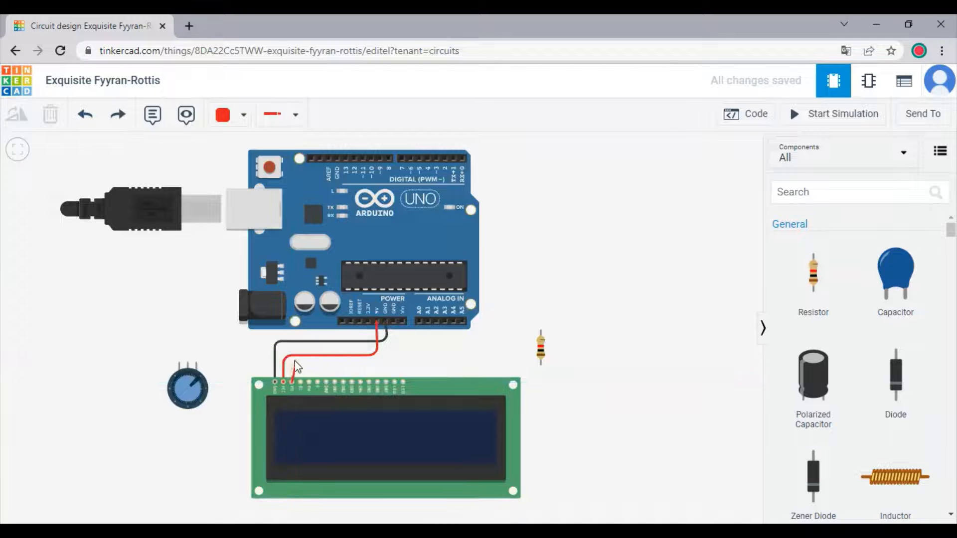
click(289, 359)
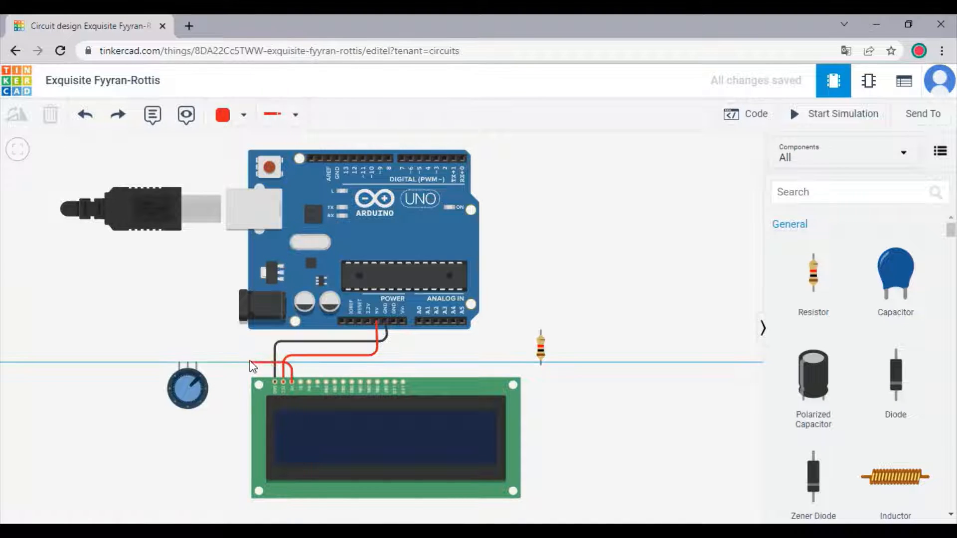
click(188, 359)
drag(230, 354, 232, 354)
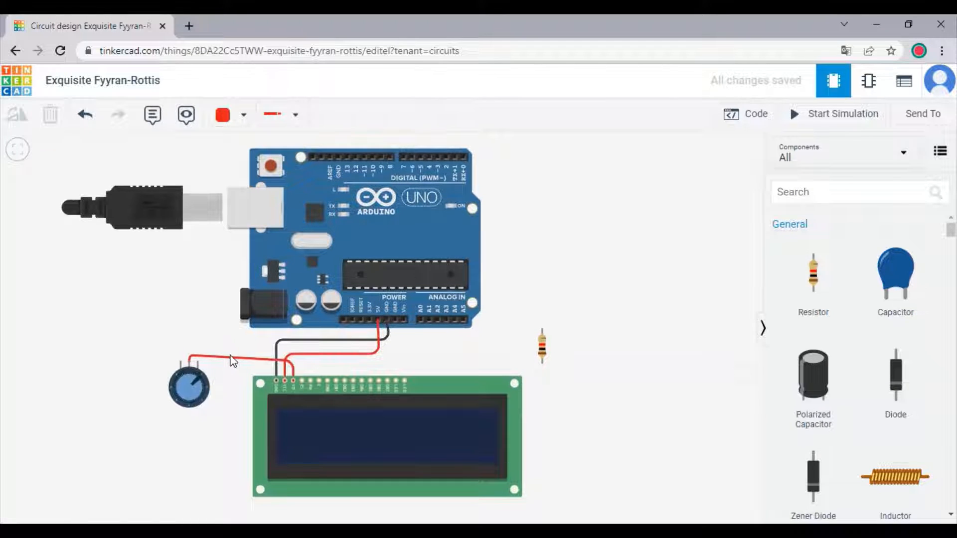
Step: Color the V0 wire yellow and level its horizontal run by raising the bend above the LCD
click(229, 360)
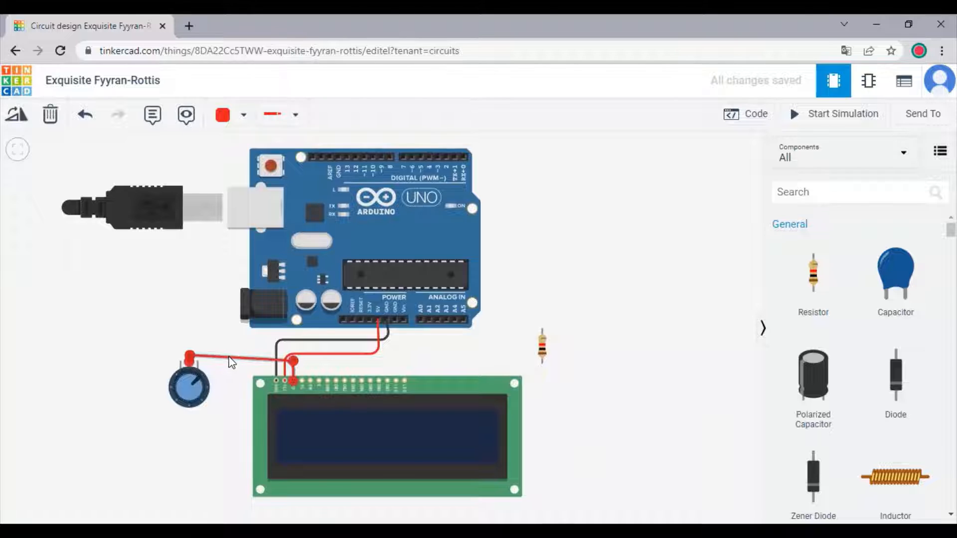
click(223, 121)
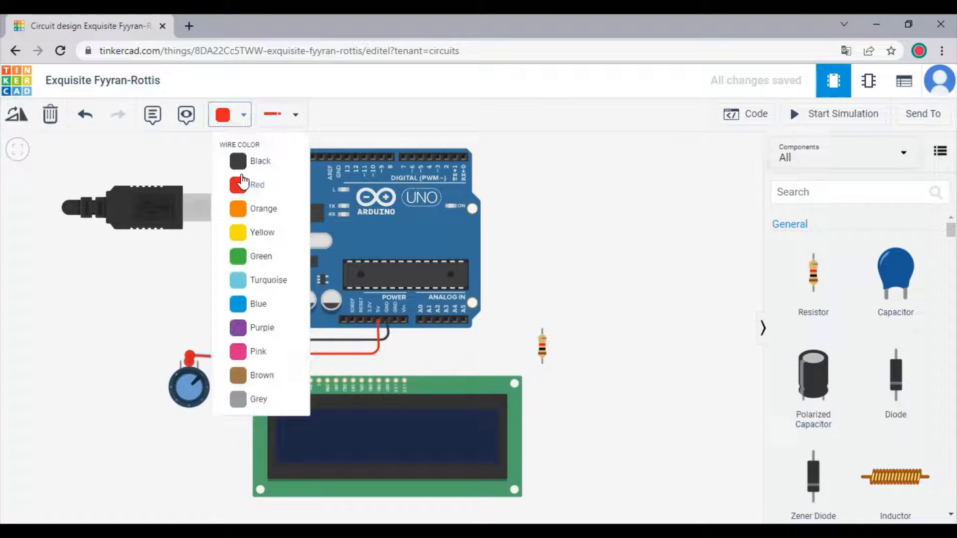
click(258, 232)
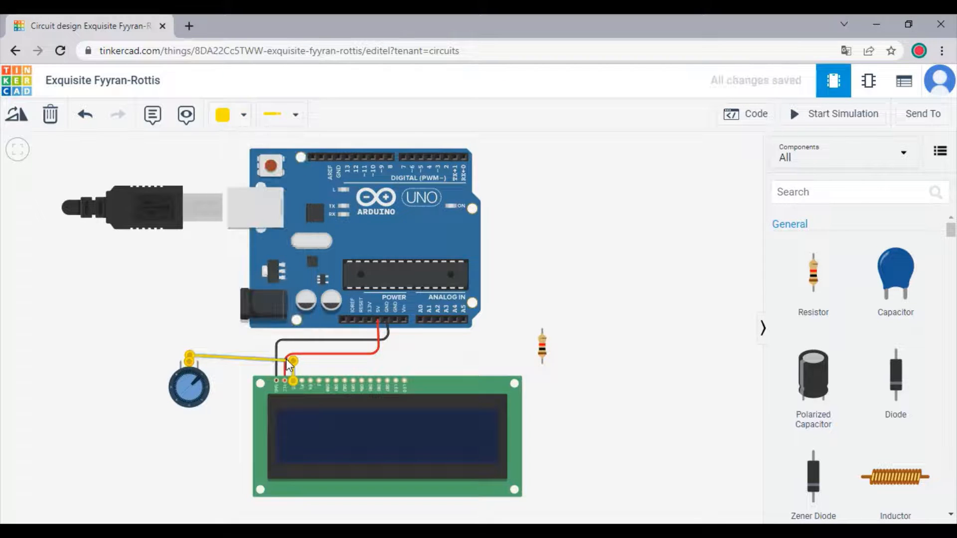
drag(291, 361, 291, 354)
click(246, 341)
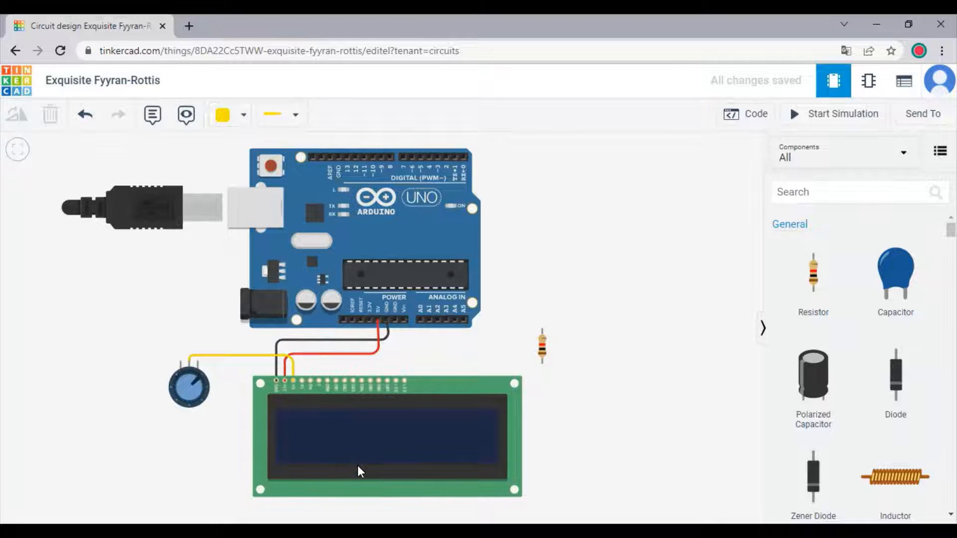
Step: Wire the LCD's RS pin straight to the Arduino's digital pin 12 and color the wire turquoise
click(300, 381)
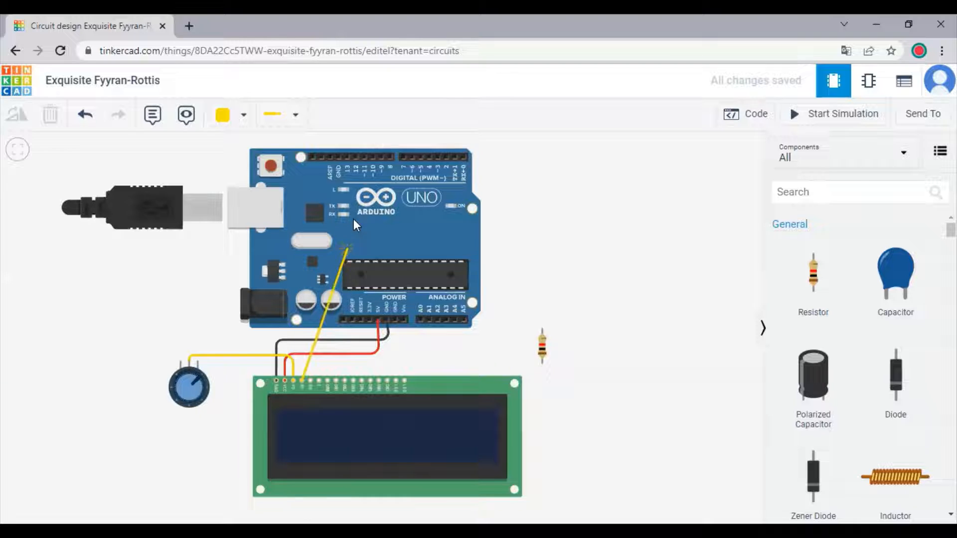
click(355, 157)
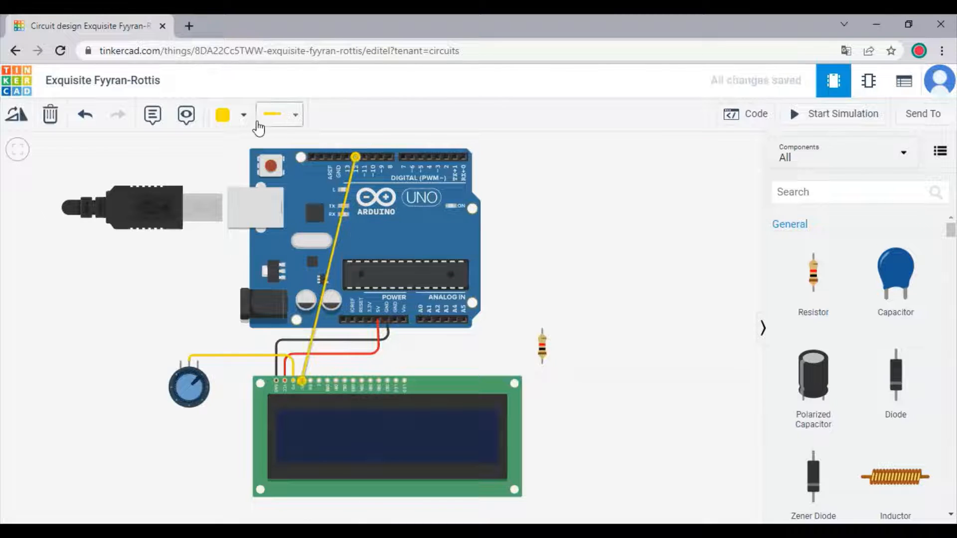
click(240, 124)
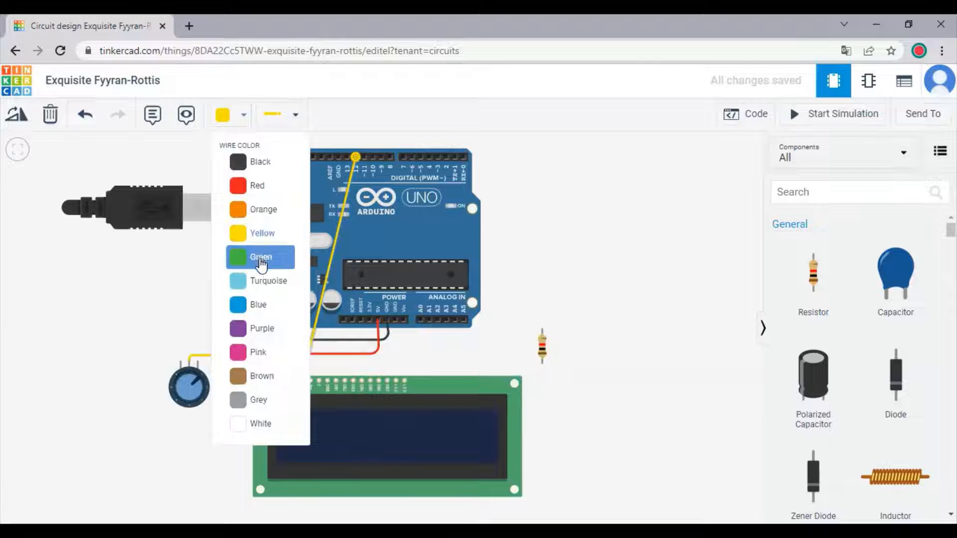
click(264, 281)
click(203, 316)
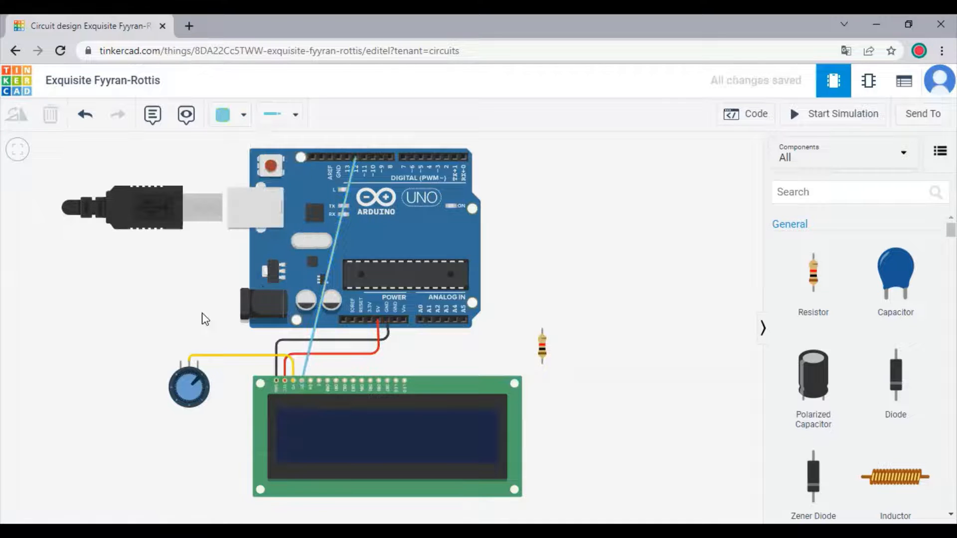
Step: Wire the LCD's RW pin to the Arduino's power-side GND pin with square bends and color the wire black
click(310, 380)
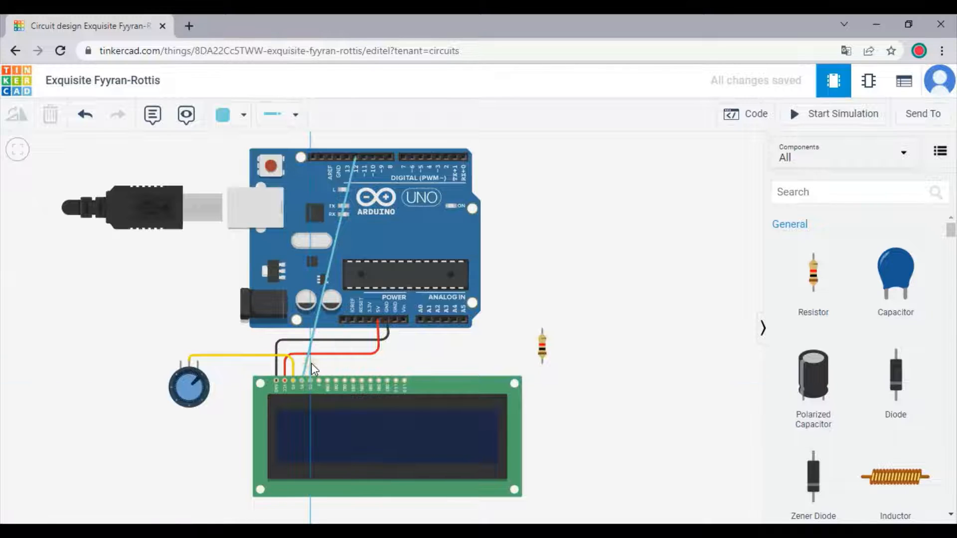
click(311, 364)
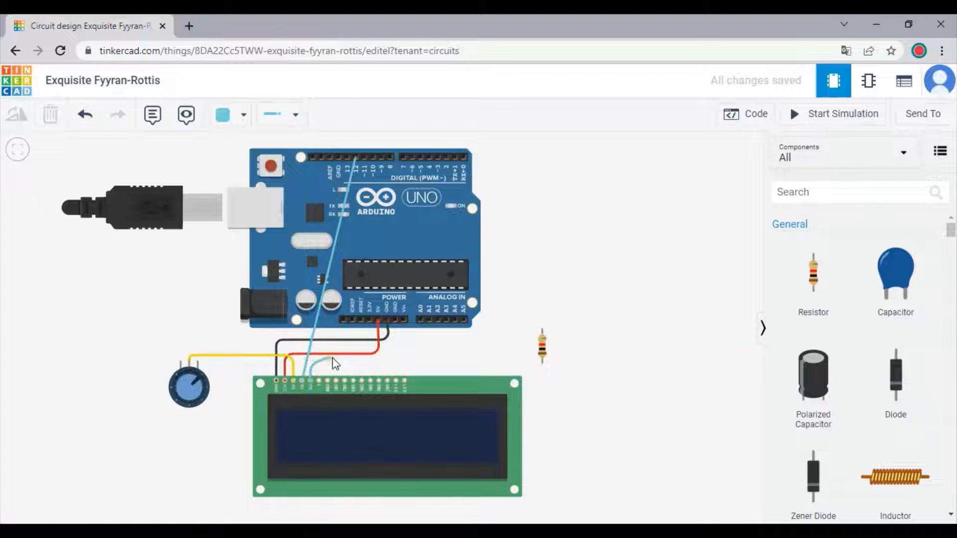
click(387, 362)
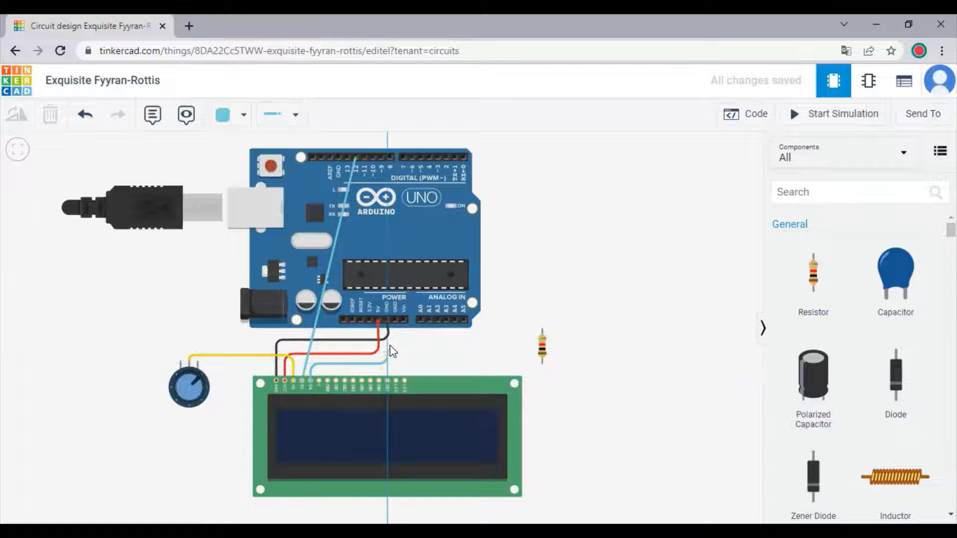
click(388, 318)
click(224, 115)
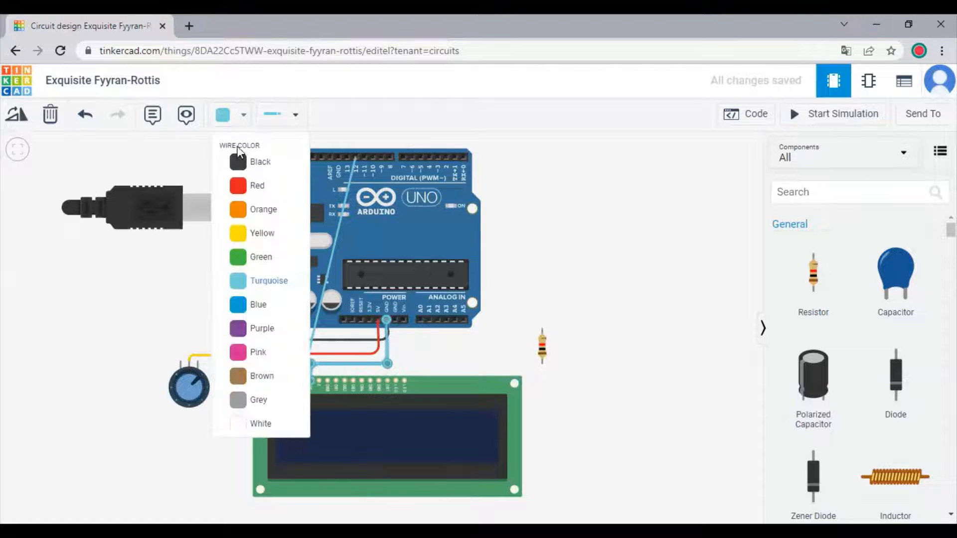
click(240, 162)
click(175, 316)
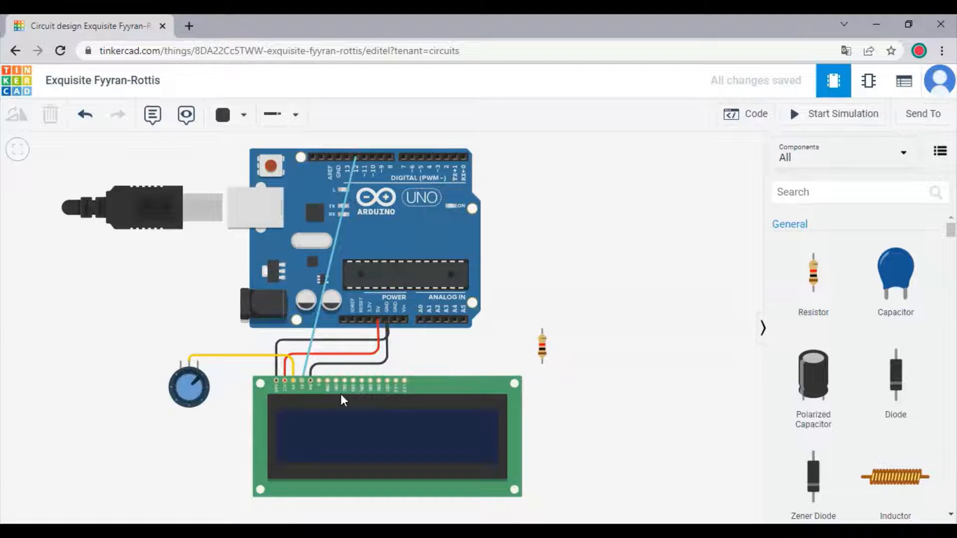
Step: Wire the LCD's E pin straight to the Arduino's digital pin 11 and color the wire pink
click(319, 381)
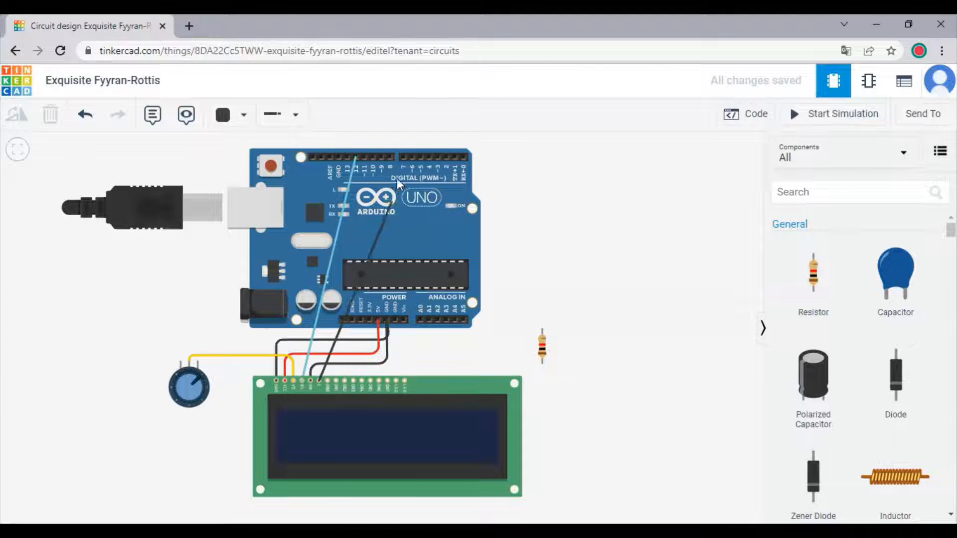
click(361, 160)
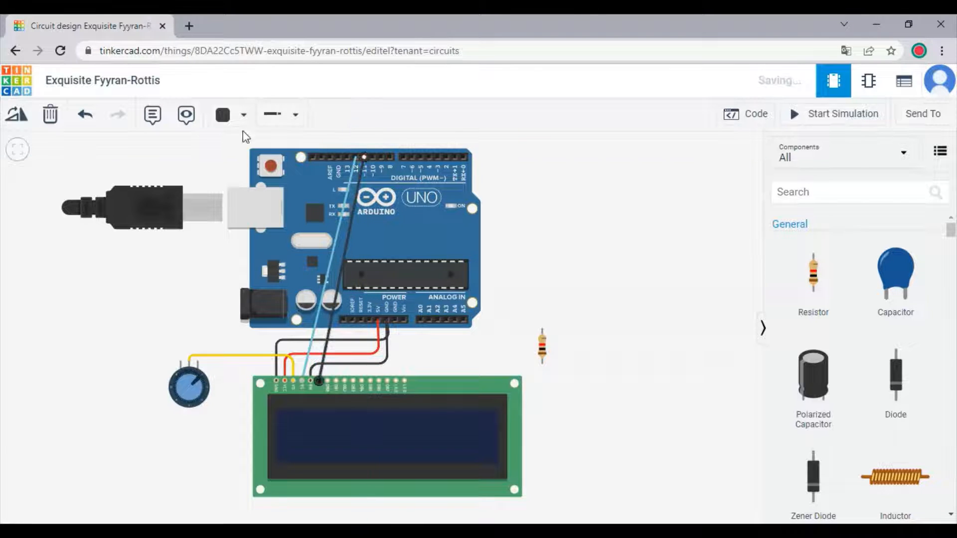
click(242, 114)
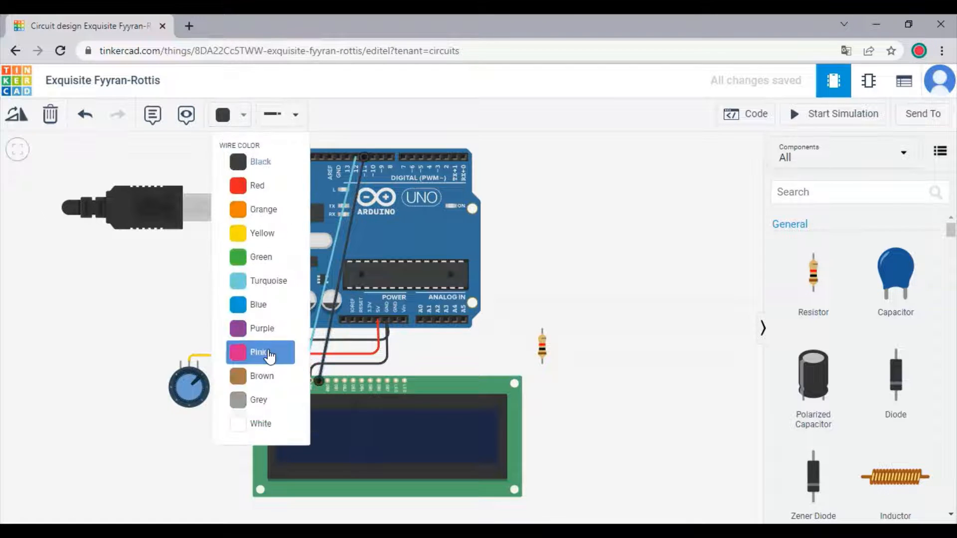
click(264, 351)
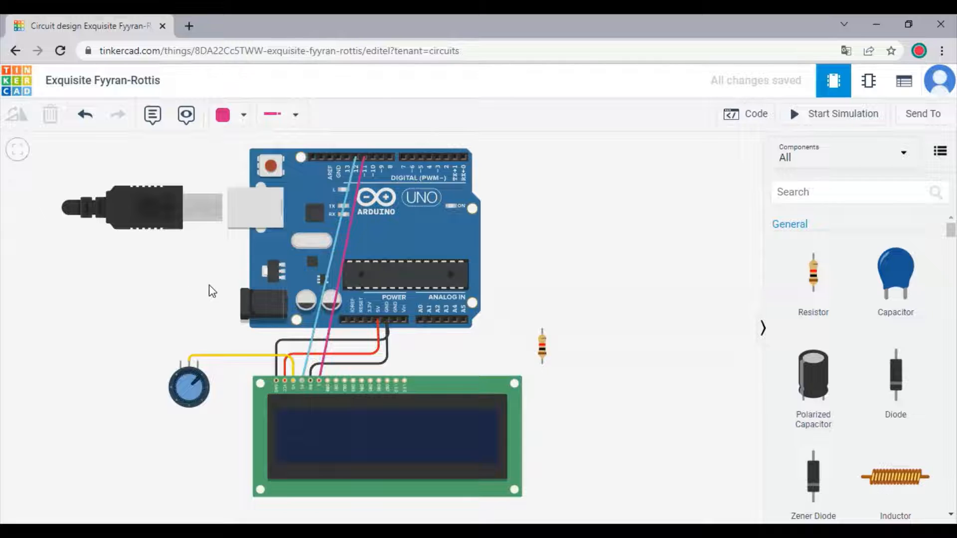
Step: Wire the LCD's DB4 pin straight to the Arduino's digital pin 5 and color the wire orange
click(361, 382)
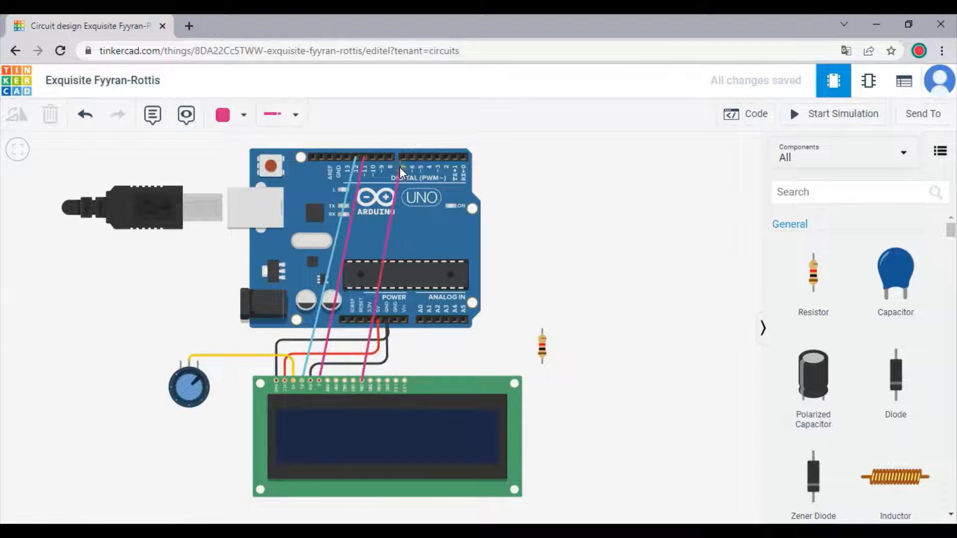
click(420, 157)
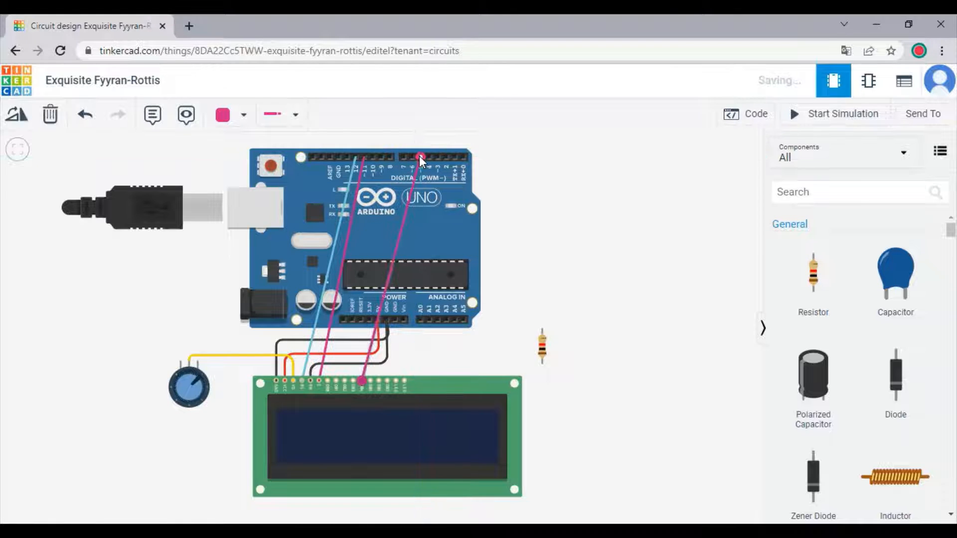
click(227, 121)
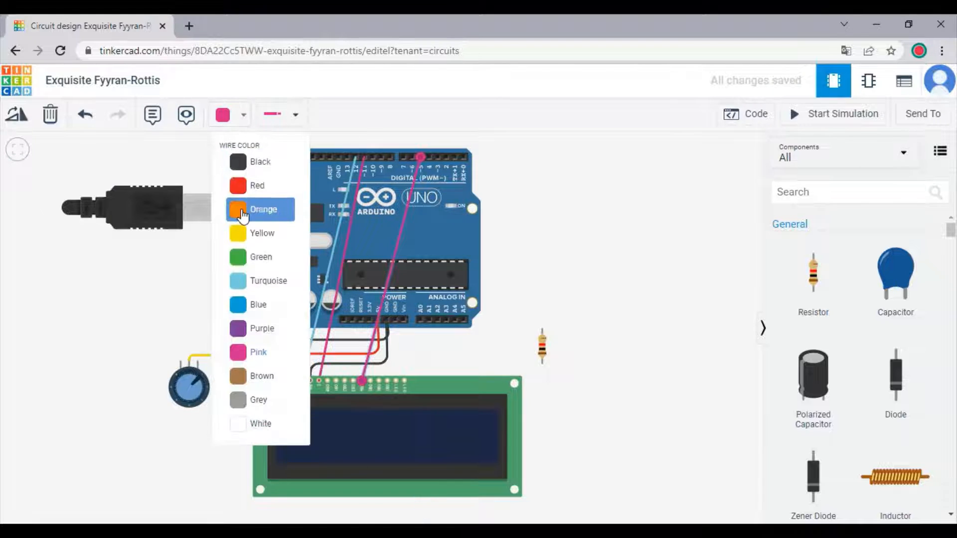
click(241, 209)
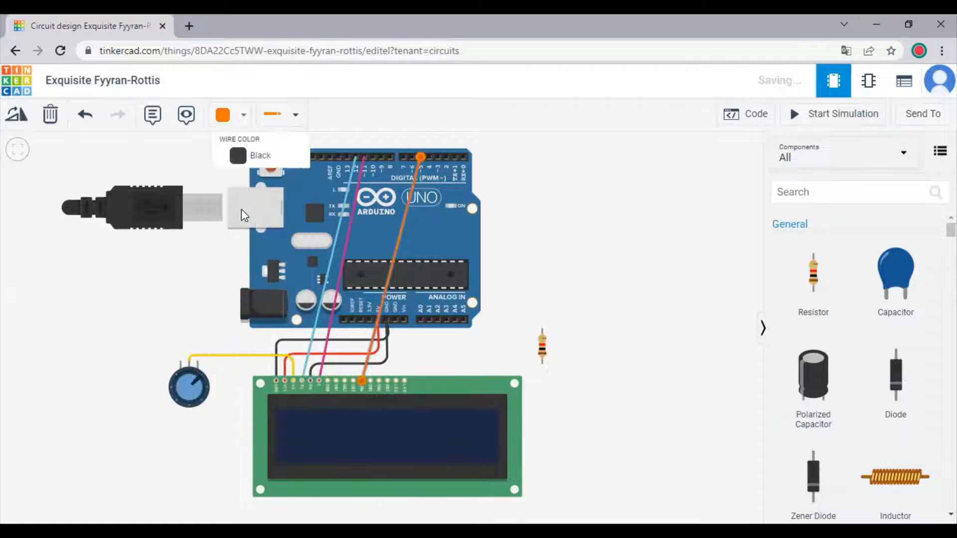
Step: Wire the LCD's DB5 pin straight to the Arduino's digital pin 4 and color the wire green
click(370, 379)
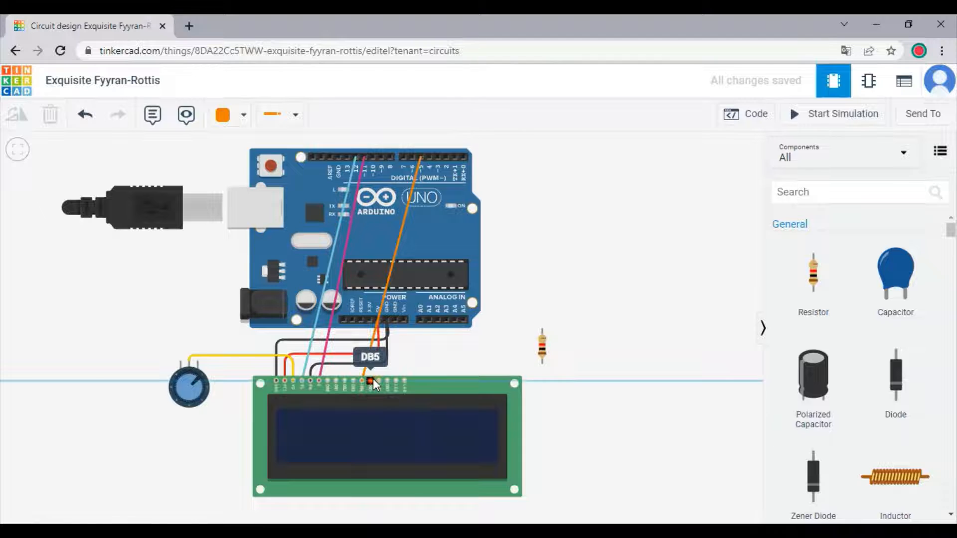
click(427, 157)
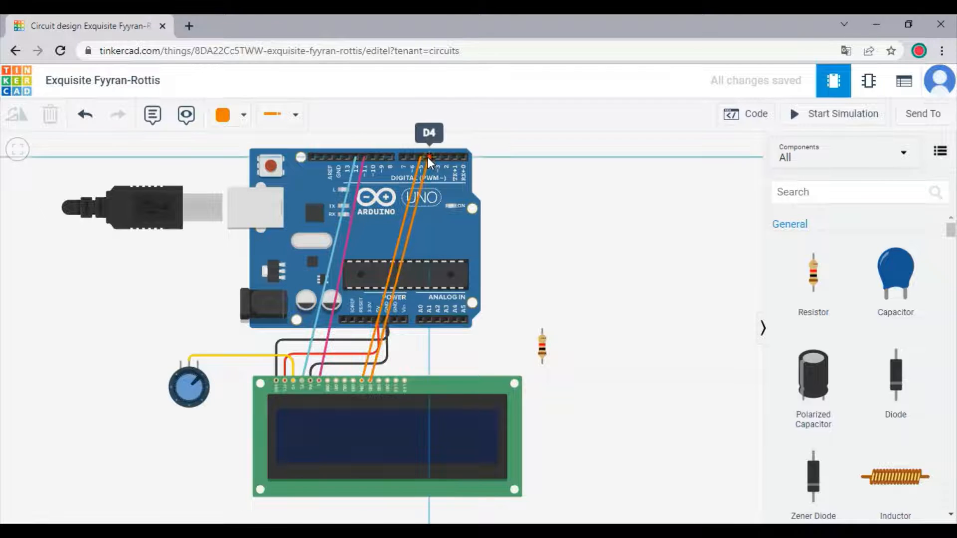
click(274, 115)
click(220, 117)
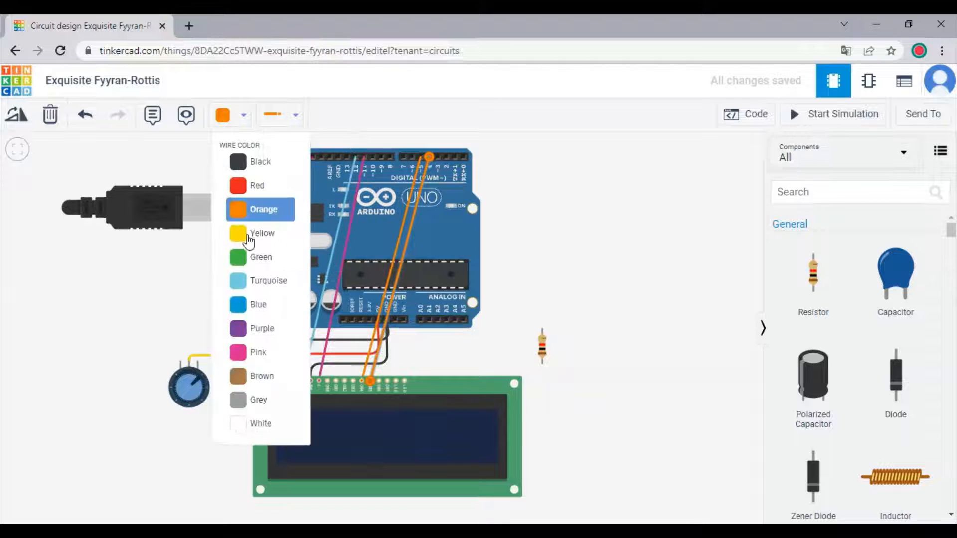
click(251, 258)
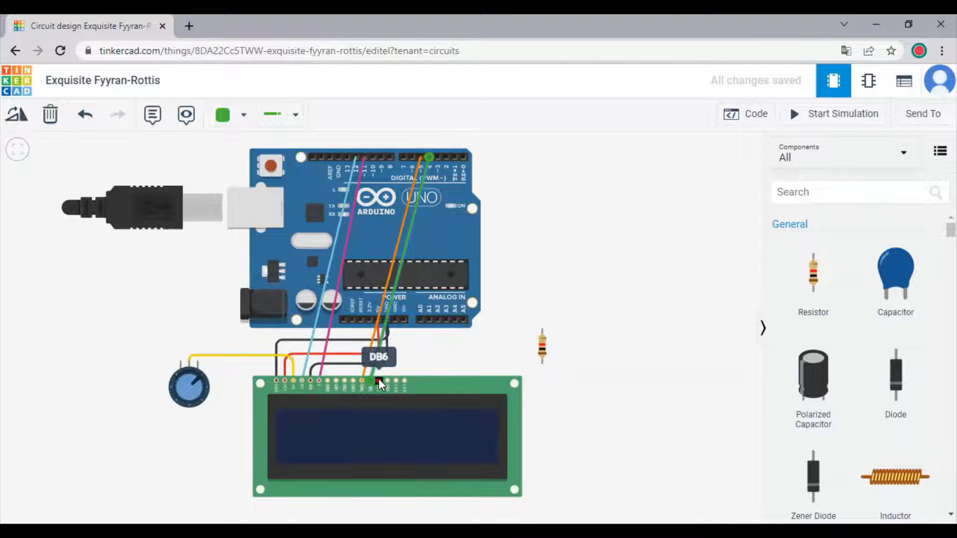
Step: Wire the LCD's DB6 pin straight to the Arduino's digital pin 3 and color the wire brown
click(379, 380)
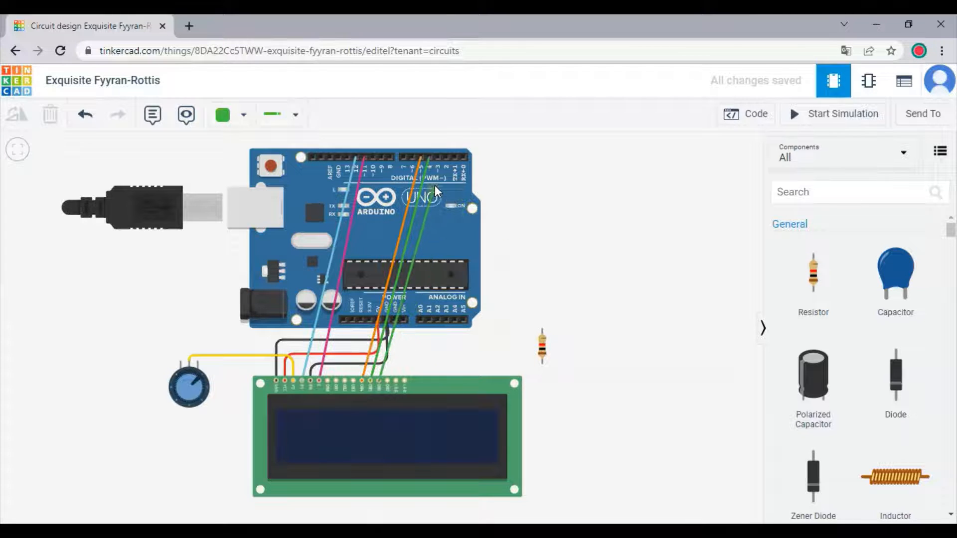
click(441, 157)
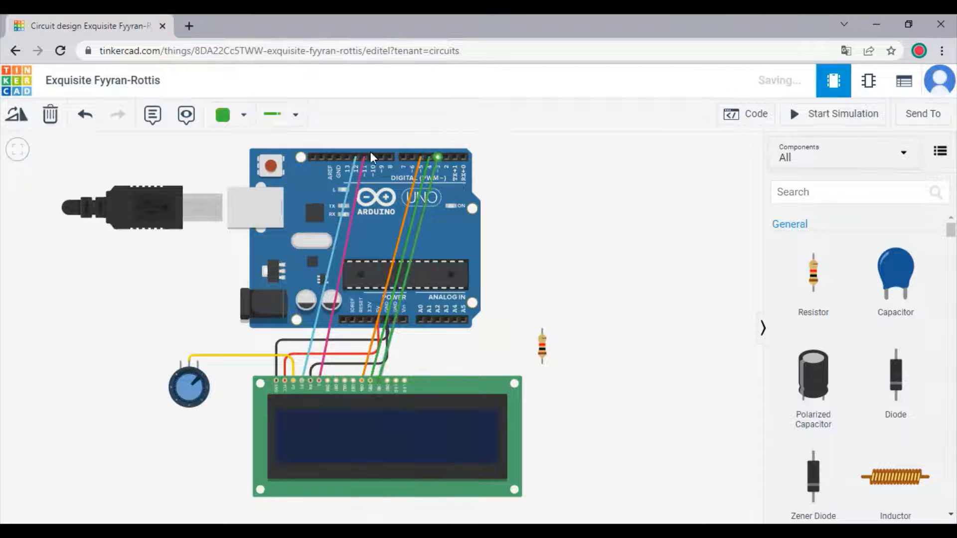
click(223, 115)
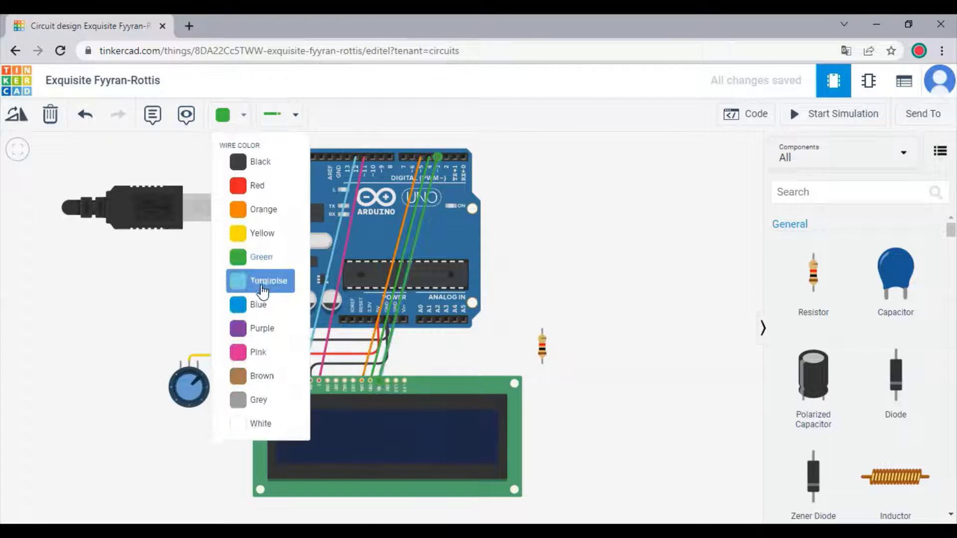
click(262, 376)
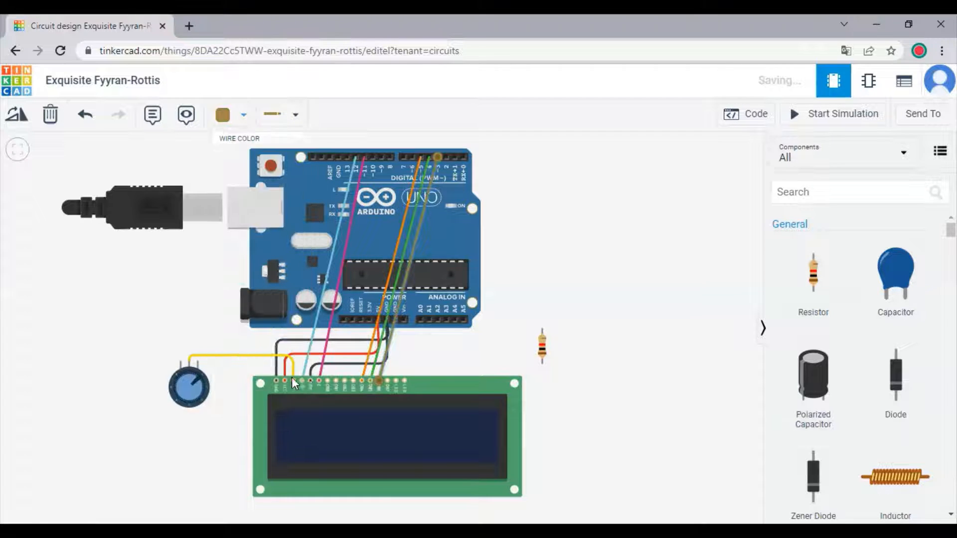
Step: Wire the LCD's DB7 pin straight to the Arduino's digital pin 2 and color the wire blue
click(386, 382)
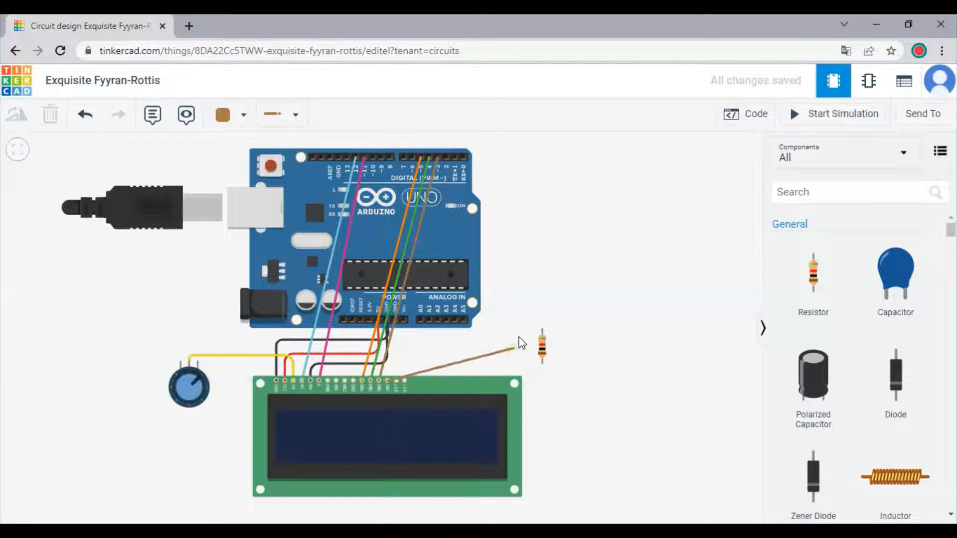
click(445, 157)
click(227, 116)
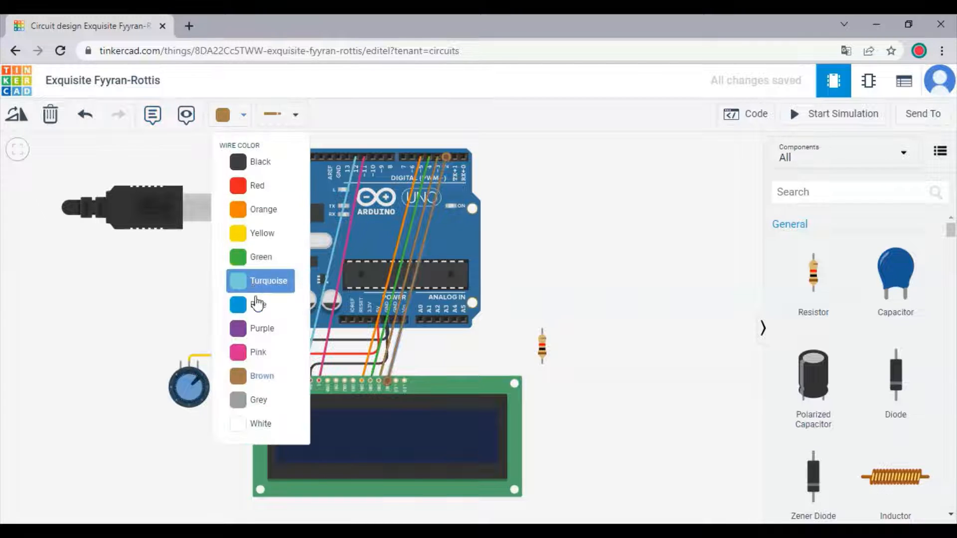
click(257, 302)
click(415, 358)
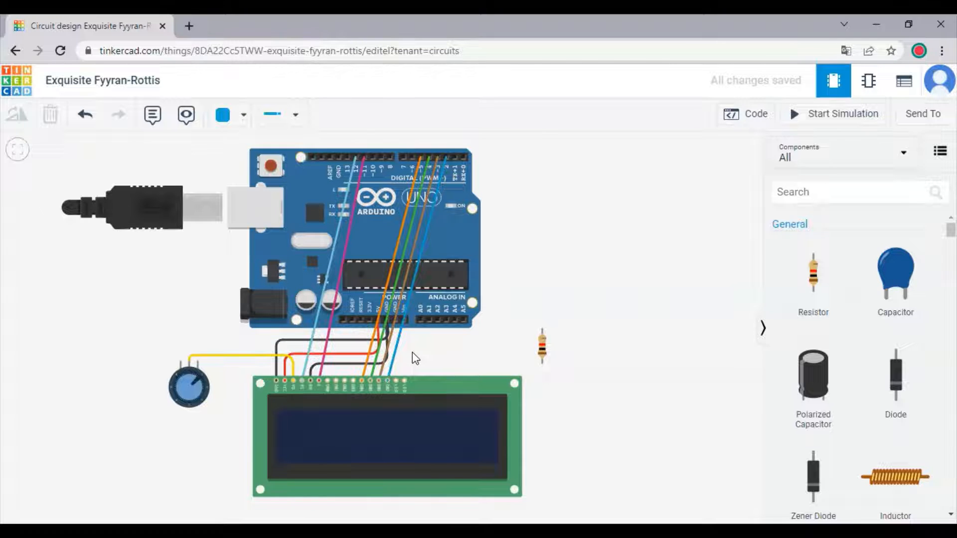
Step: Wire the LCD's LED Anode pin to the Arduino's 5V pin with square bends and color the wire red
click(397, 382)
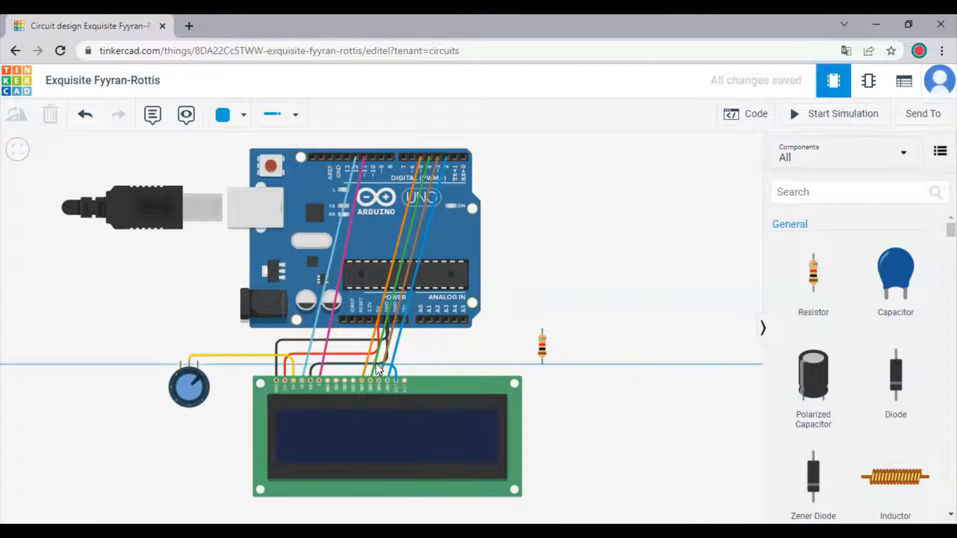
click(377, 321)
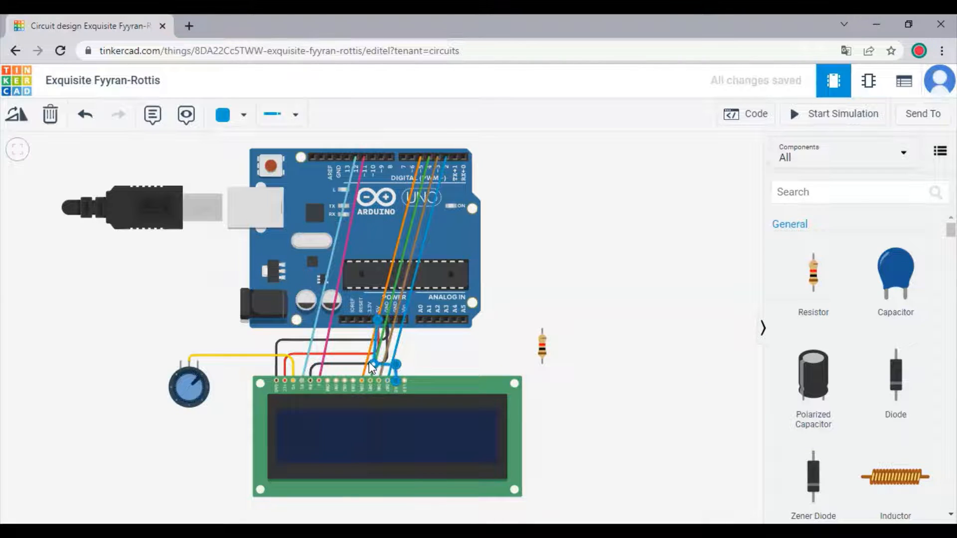
drag(377, 365, 376, 364)
click(449, 338)
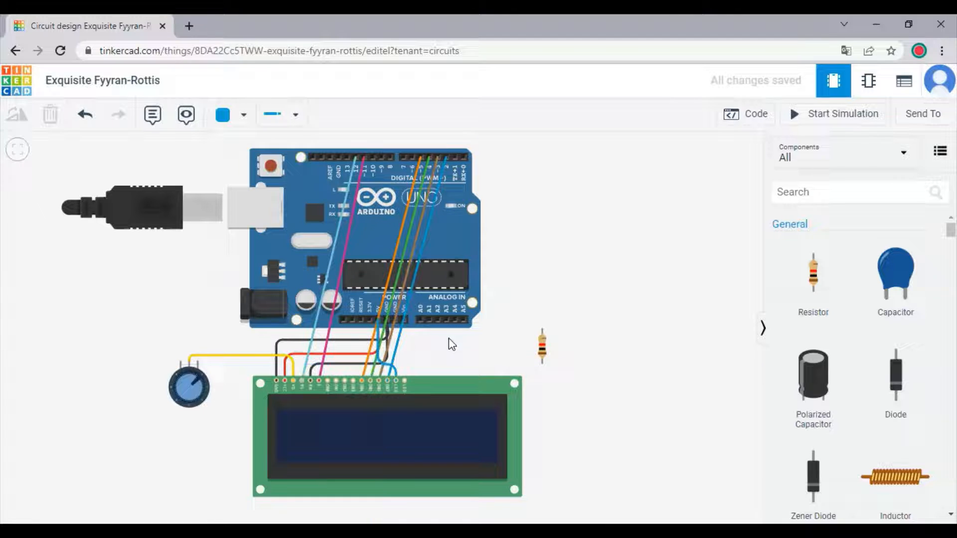
click(396, 372)
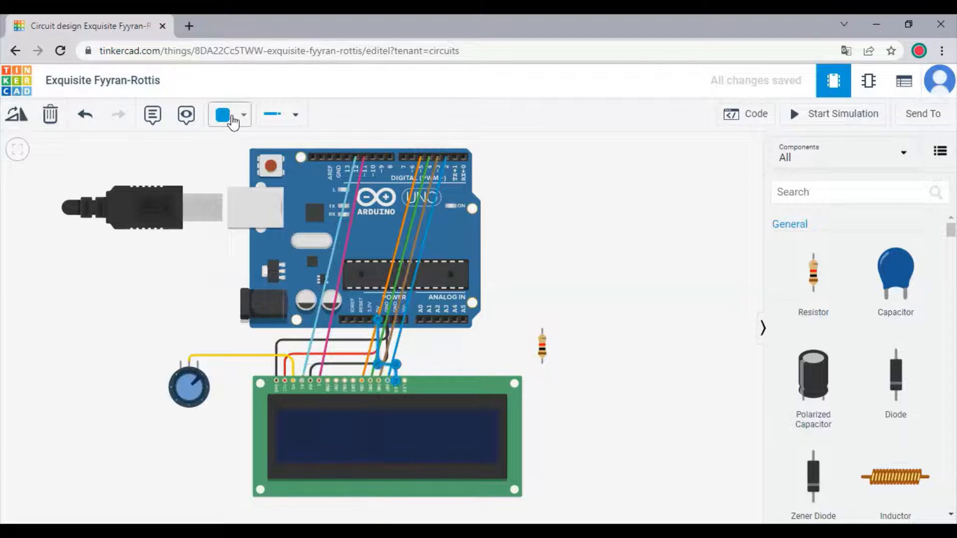
click(235, 118)
click(245, 186)
click(436, 369)
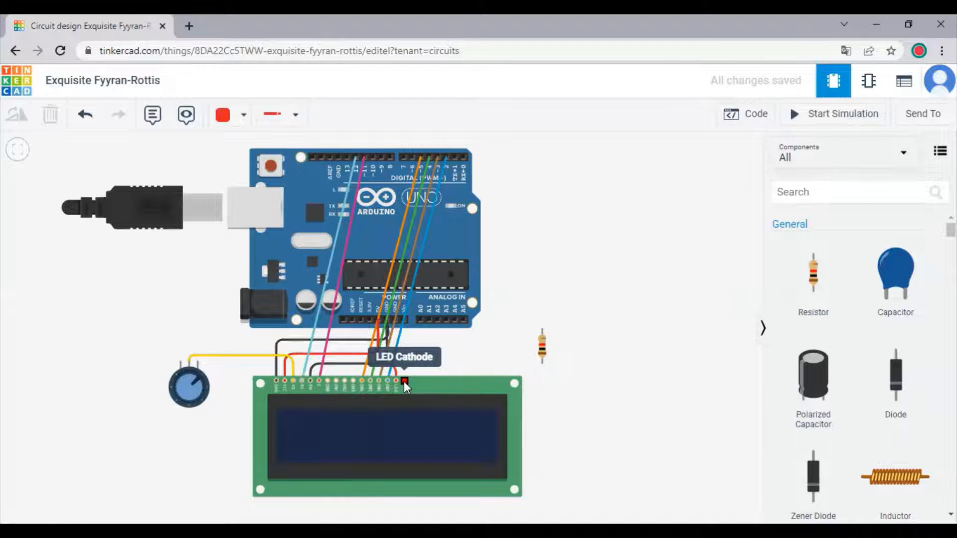
Step: Move the resistor between the Arduino and the LCD near the LED Cathode pin and rotate it to lie horizontally
drag(546, 345, 450, 366)
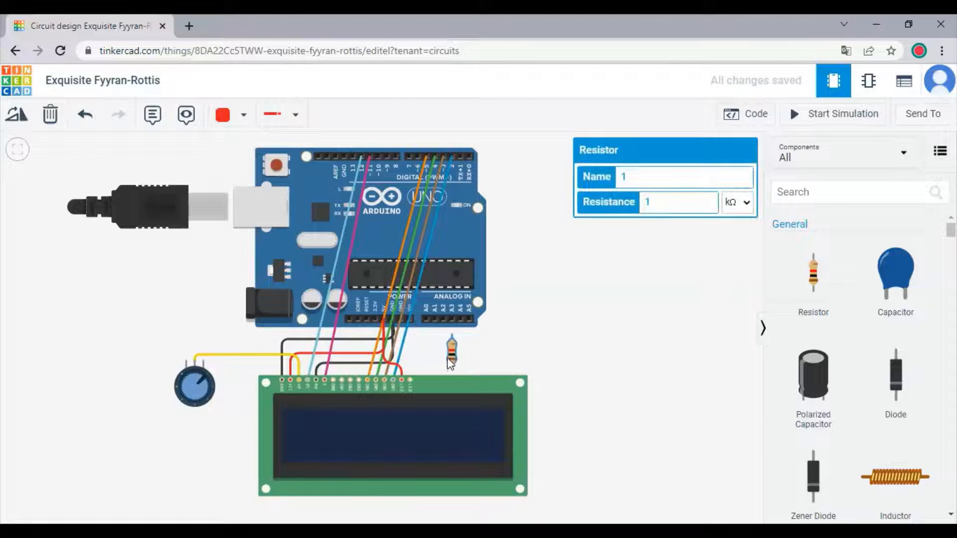
click(26, 116)
click(26, 116)
click(26, 116)
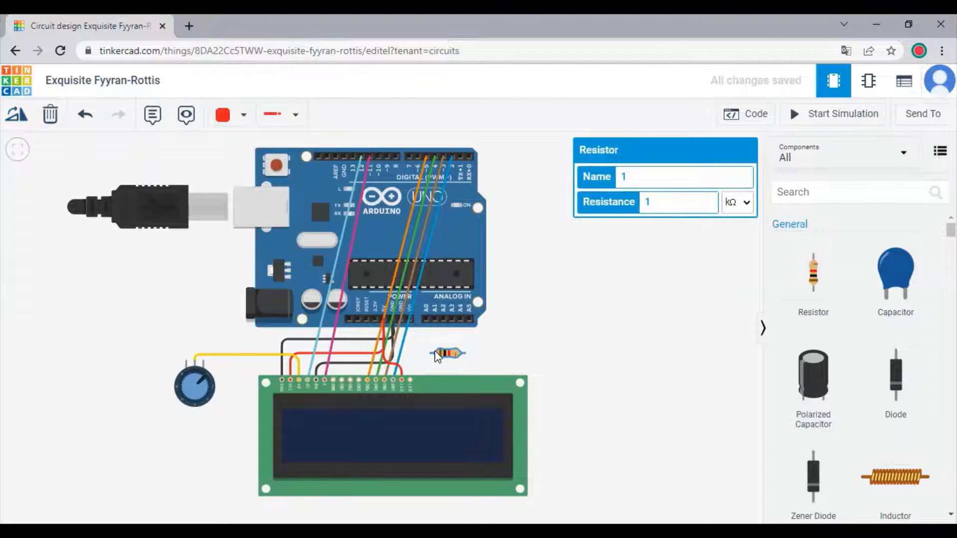
drag(434, 351, 416, 360)
Step: Wire the LCD's LED Cathode pin to the resistor's Terminal 1 and shift the resistor slightly away from the pin
click(409, 379)
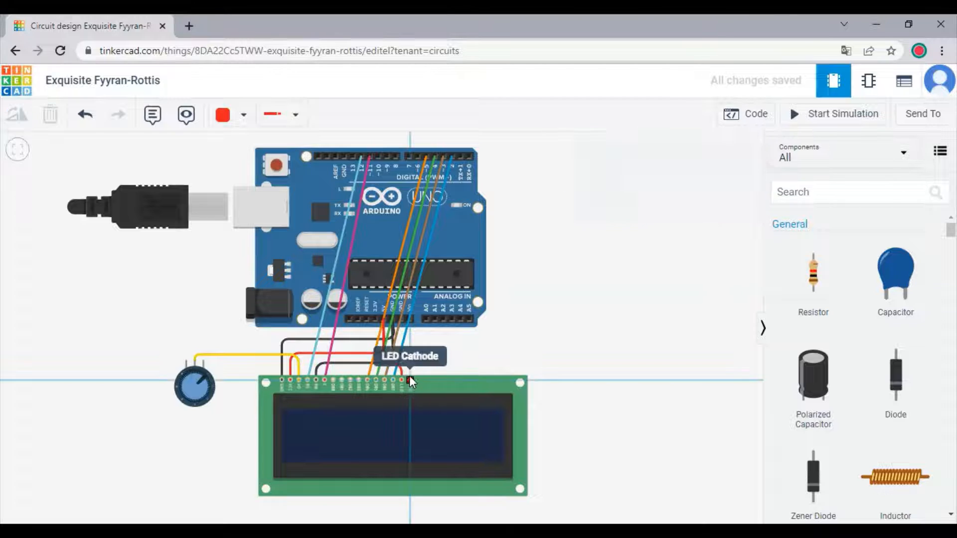
click(409, 360)
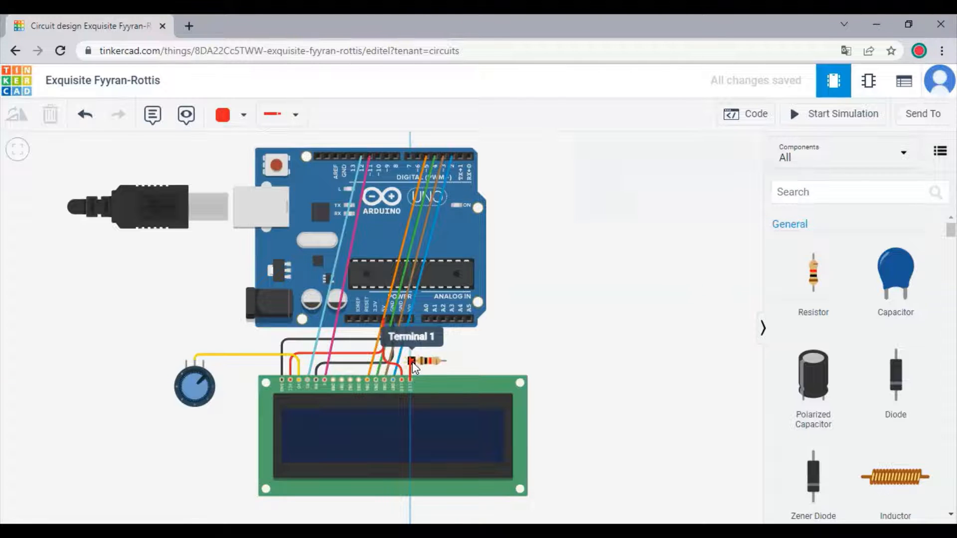
mouse_move(423, 362)
mouse_down()
mouse_move(437, 367)
mouse_move(437, 355)
mouse_up()
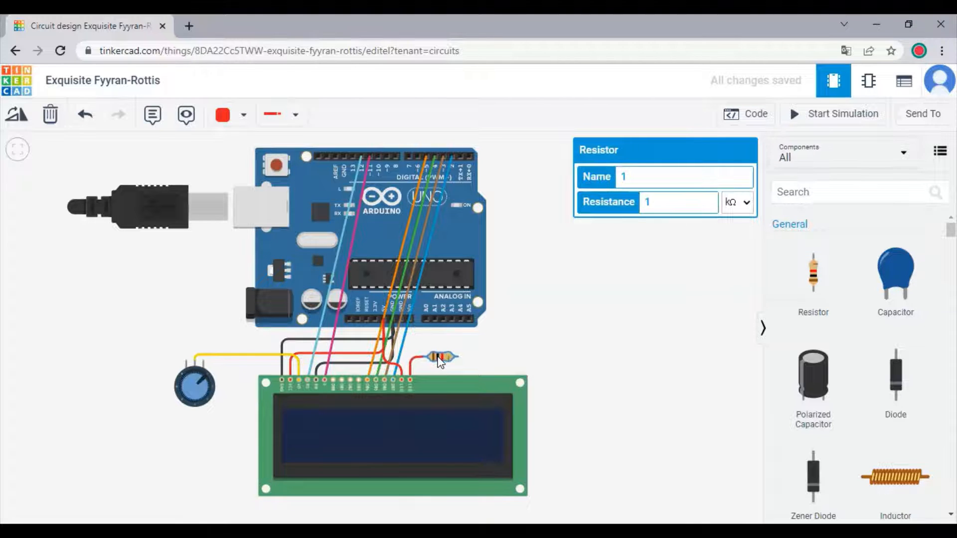
Step: Wire the resistor's free terminal to the Arduino's power-side GND pin with square bends and color the wire black
click(458, 357)
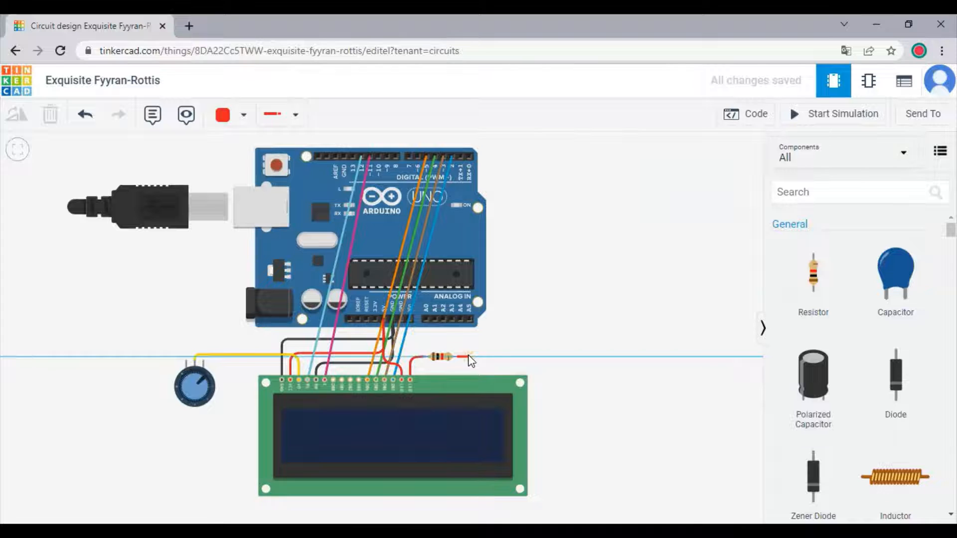
click(466, 337)
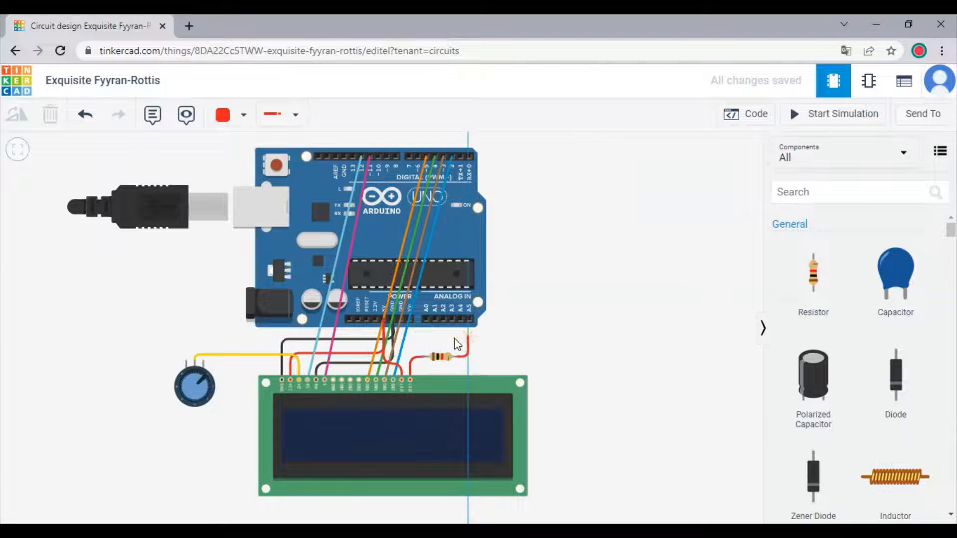
click(392, 338)
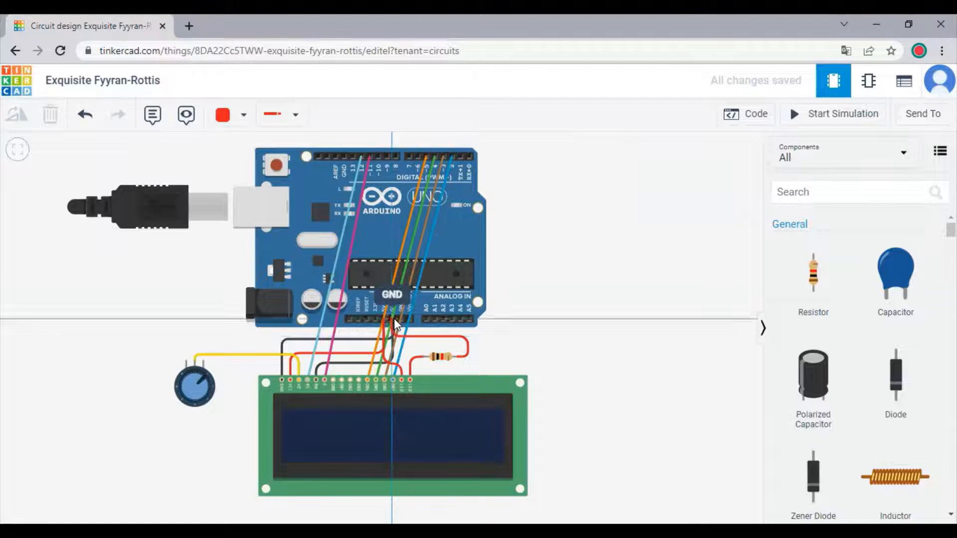
click(394, 318)
click(219, 128)
click(252, 158)
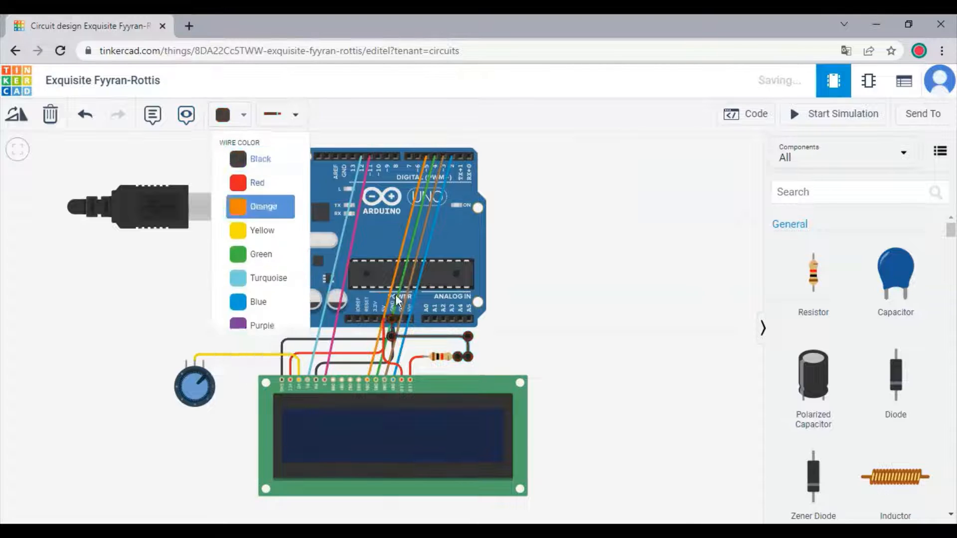
Step: Color the wire between the LCD's LED Cathode pin and the resistor black
click(410, 363)
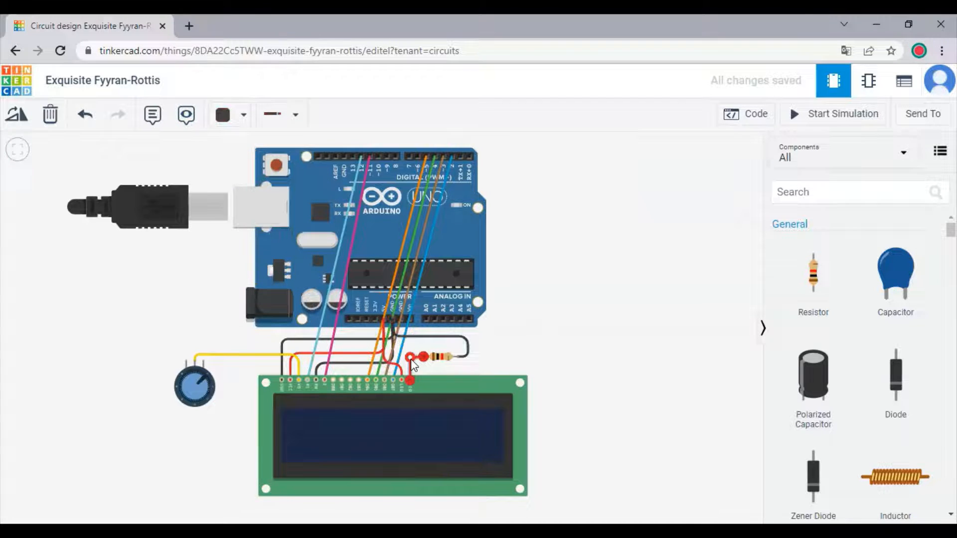
click(238, 115)
click(252, 160)
Step: Wire the potentiometer's Terminal 1 to the Arduino's power-side GND pin in black, straightening its bends and raising its horizontal run above the neighboring black wire
click(202, 361)
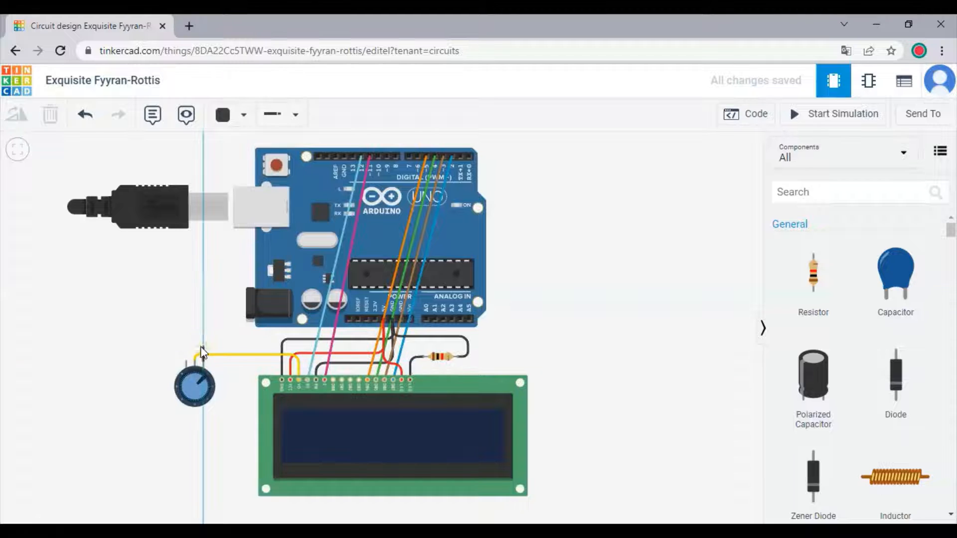
click(203, 338)
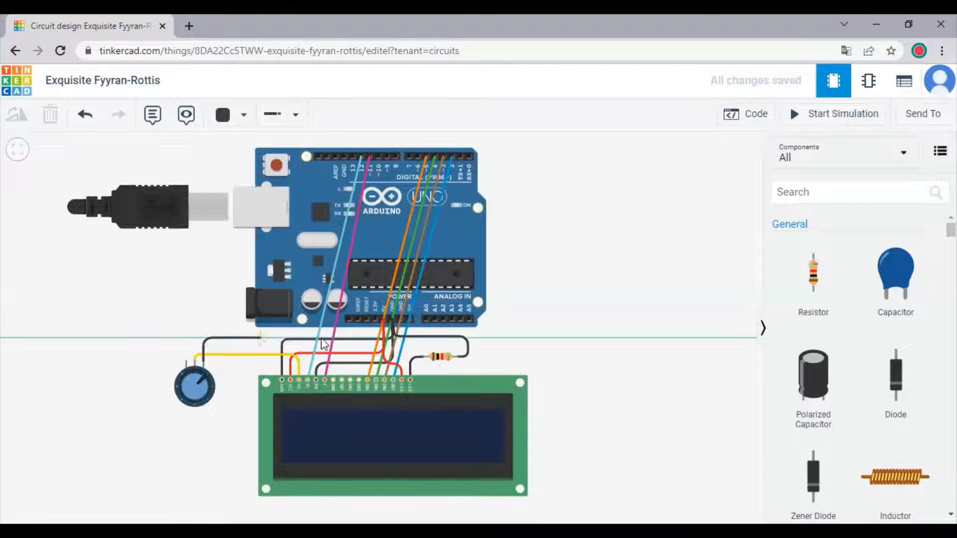
click(394, 325)
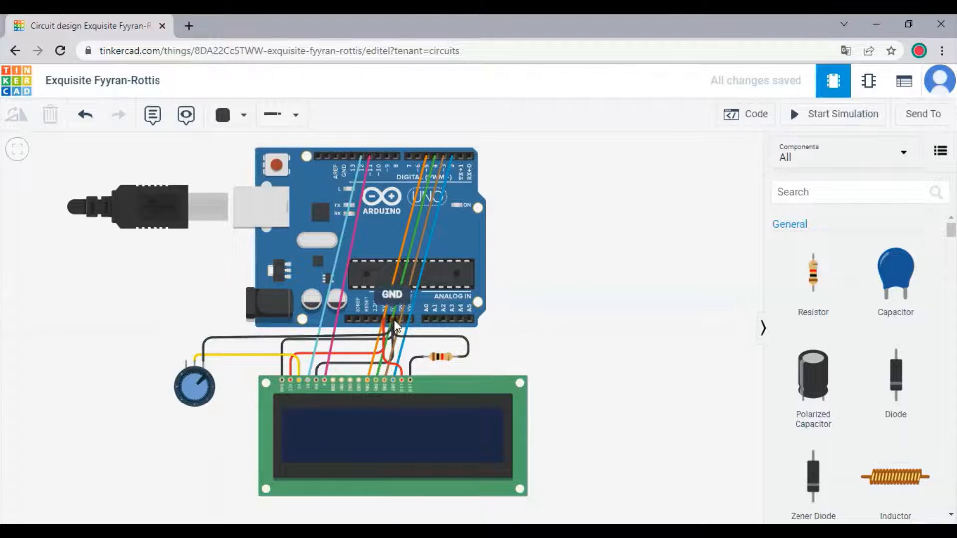
click(394, 319)
drag(389, 335, 392, 338)
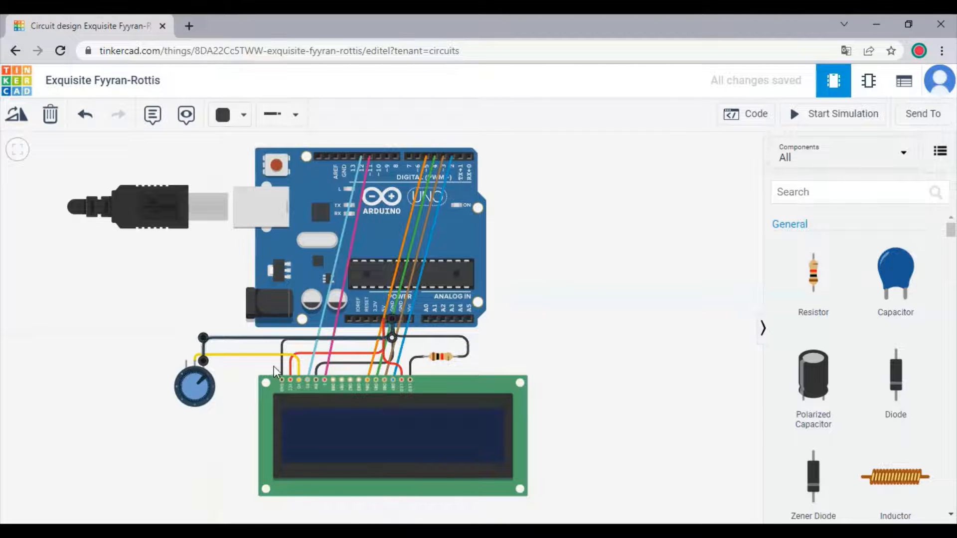
click(276, 343)
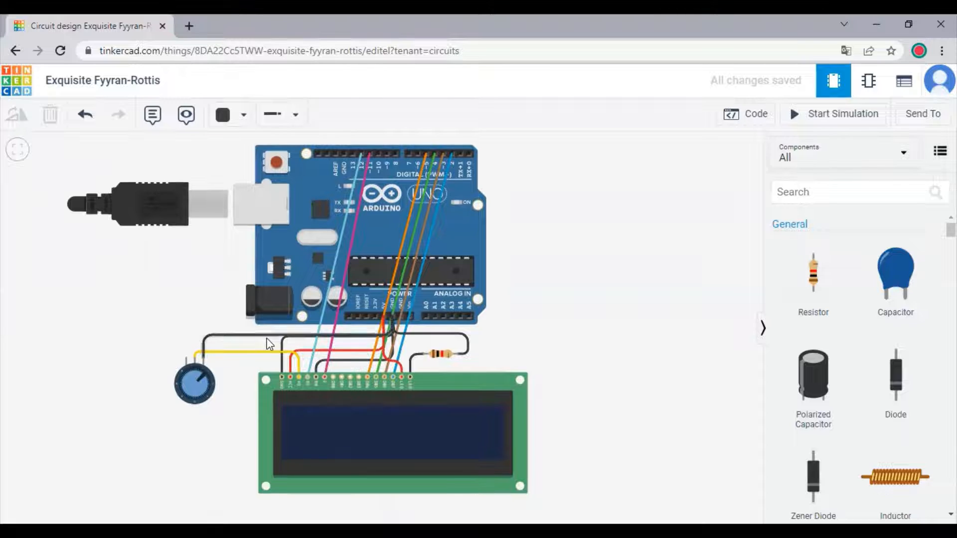
drag(271, 339, 269, 331)
click(256, 340)
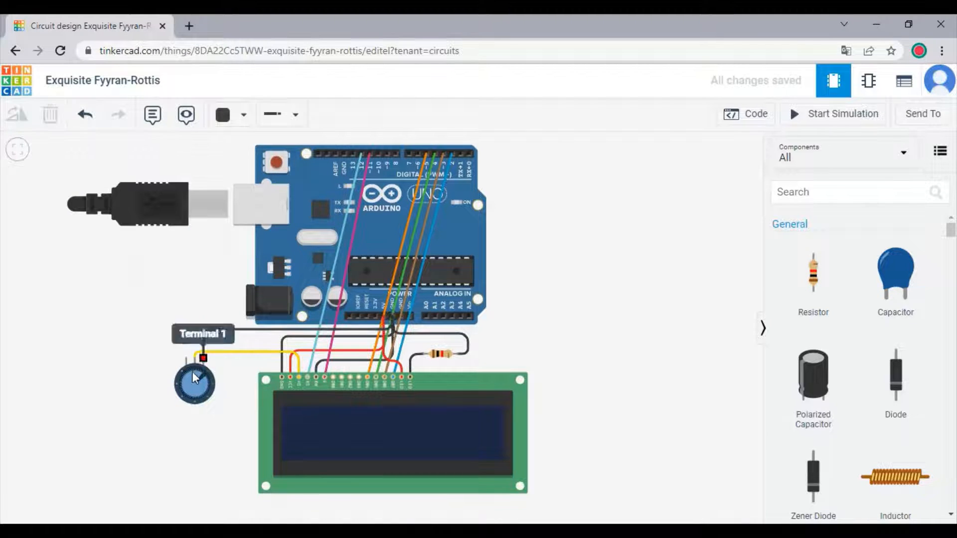
Step: Wire the potentiometer's Terminal 2 to the Arduino's 5V pin with square bends and color the wire red
drag(127, 310, 126, 339)
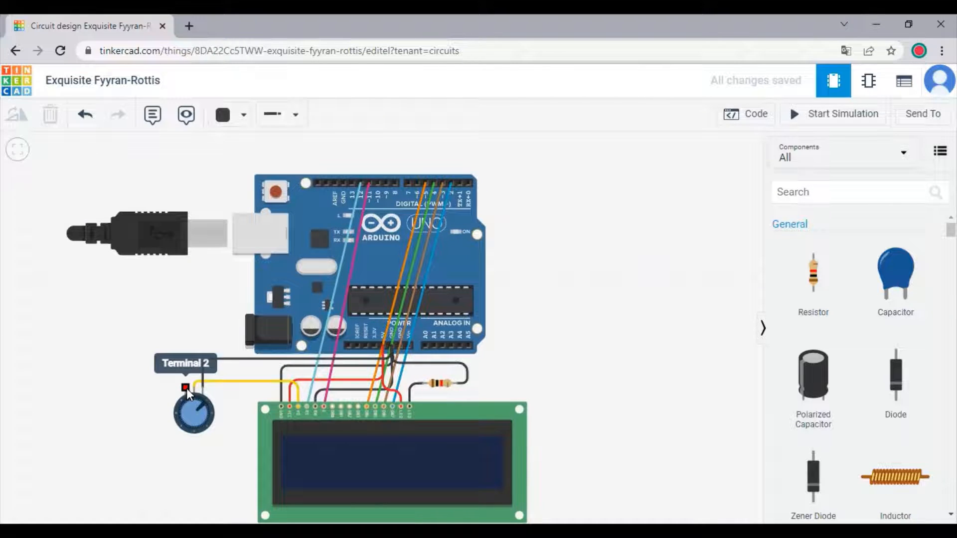
click(187, 387)
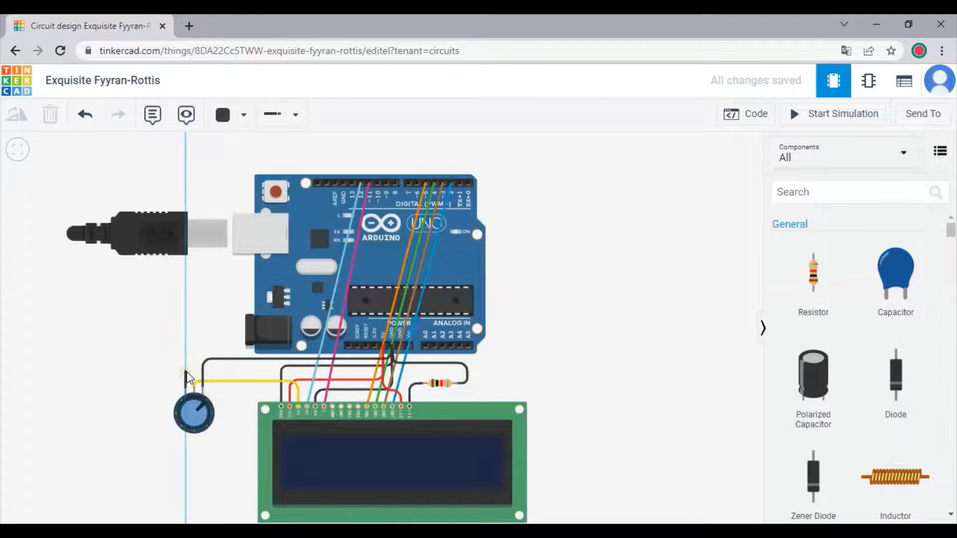
click(186, 372)
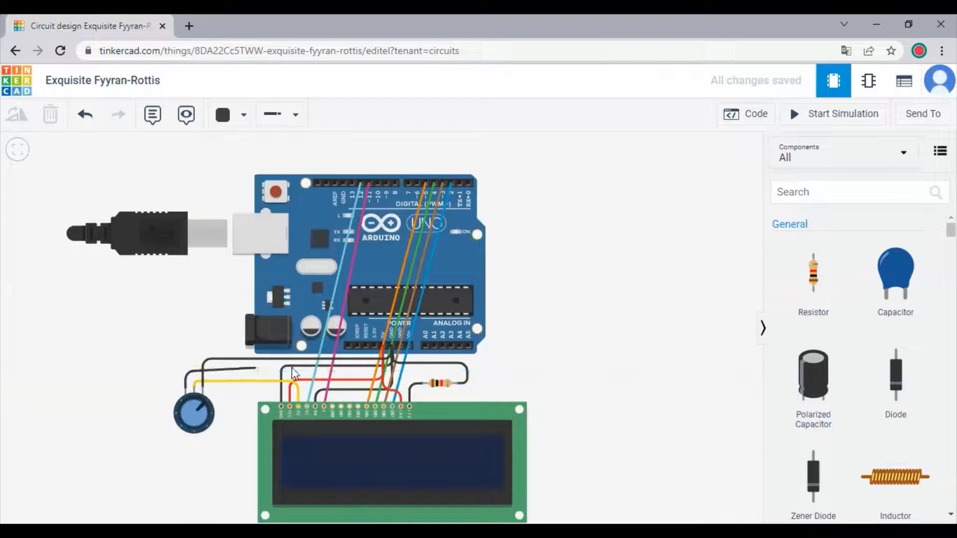
click(381, 370)
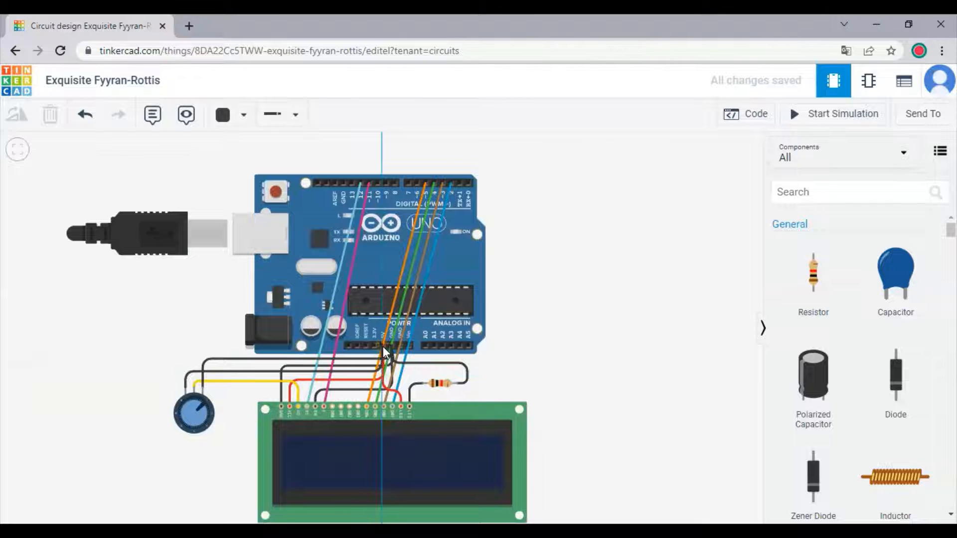
click(383, 346)
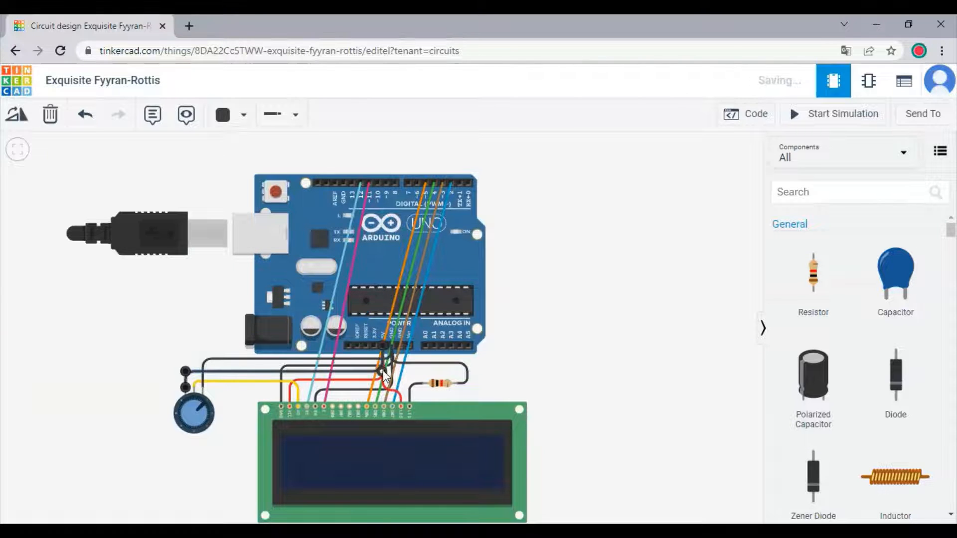
click(238, 122)
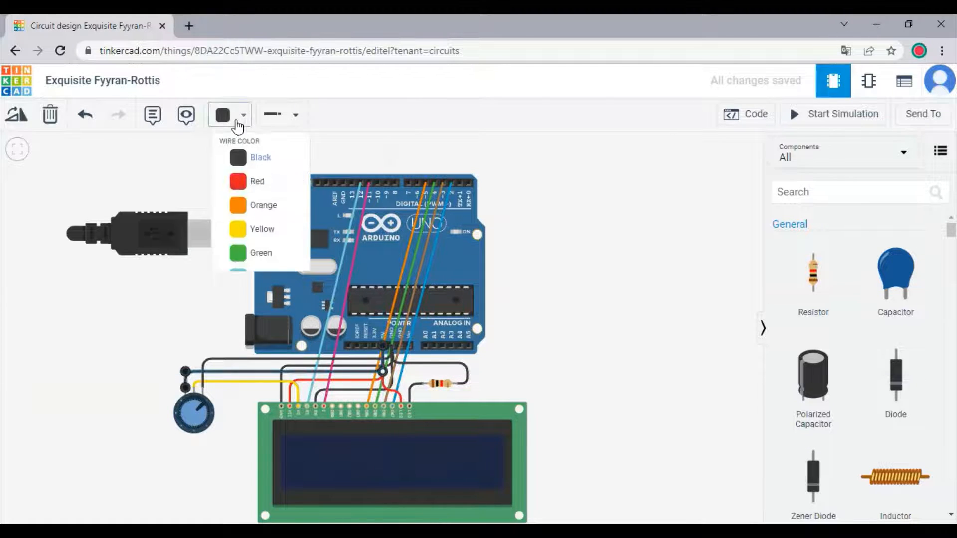
click(277, 182)
click(543, 271)
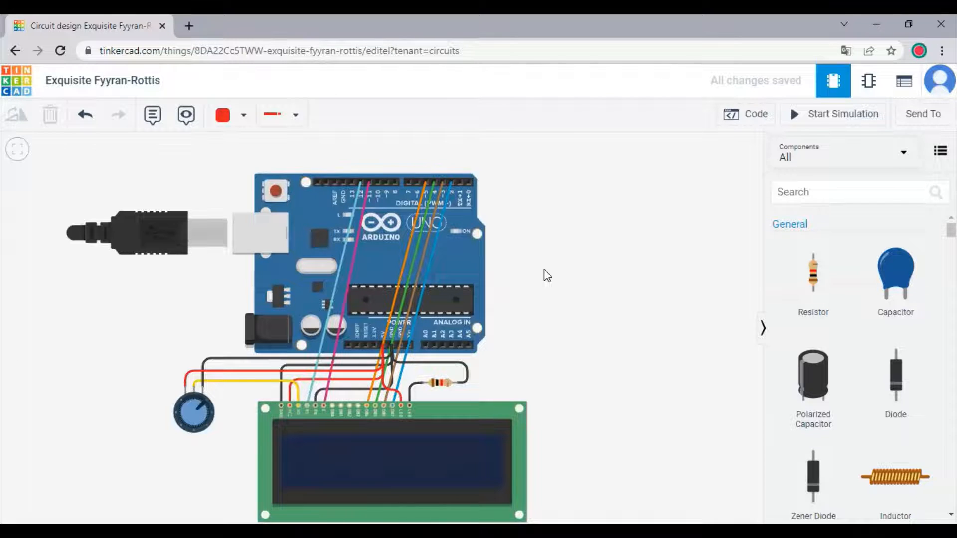
Step: Open the Arduino's code editor and switch it from blocks to text-only mode, accepting the loss of the blocks
click(727, 114)
click(580, 149)
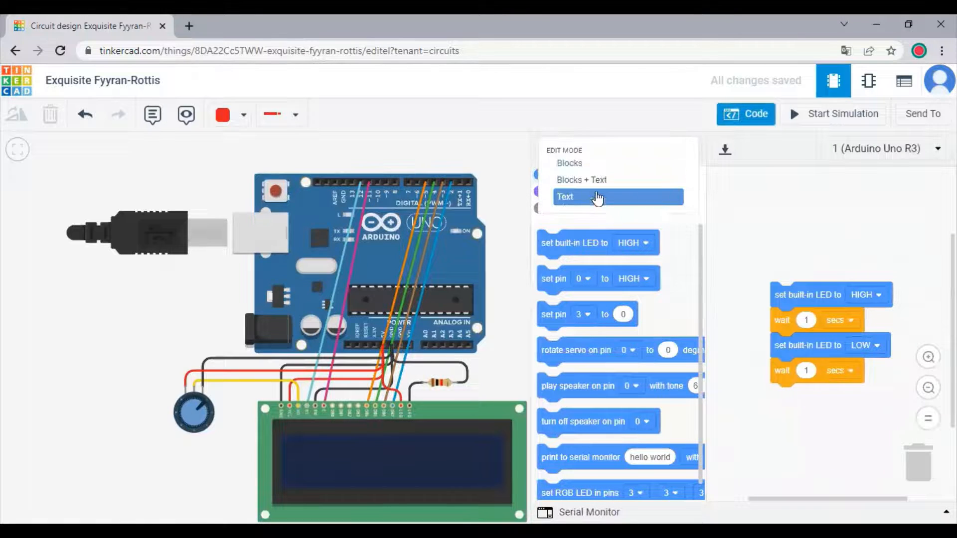
click(596, 199)
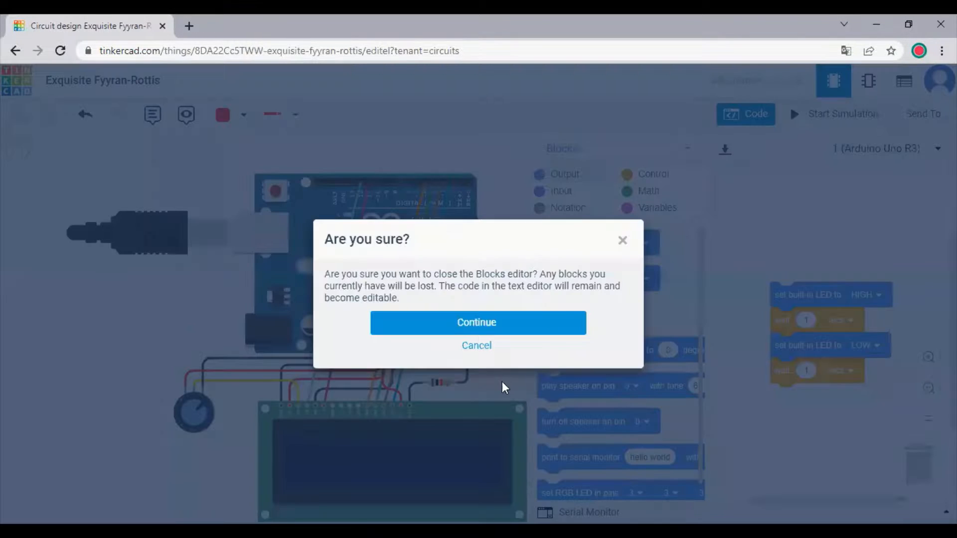
click(476, 324)
Step: Replace the entire default C++ code with the copied LiquidCrystal sketch that prints alternating messages on the LCD
drag(656, 327, 562, 169)
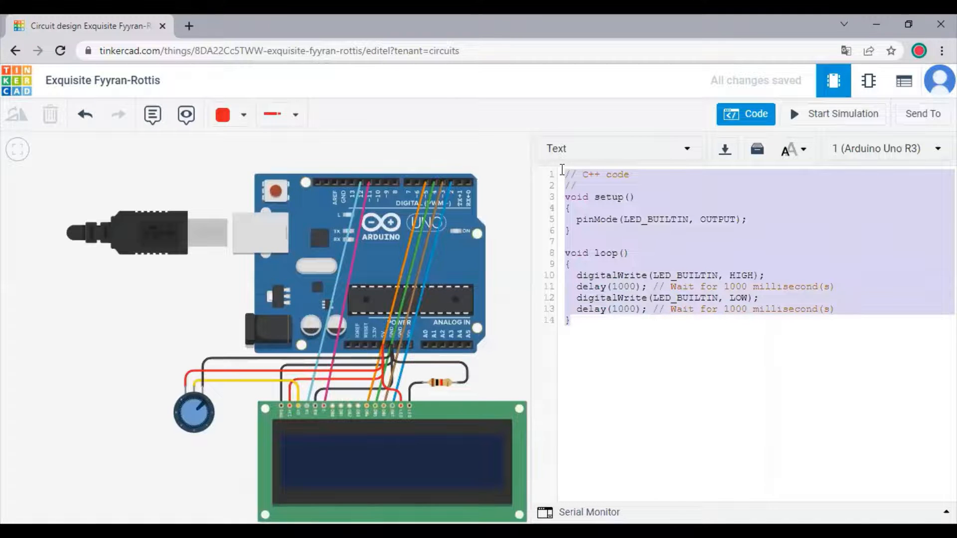
key(ctrl+v)
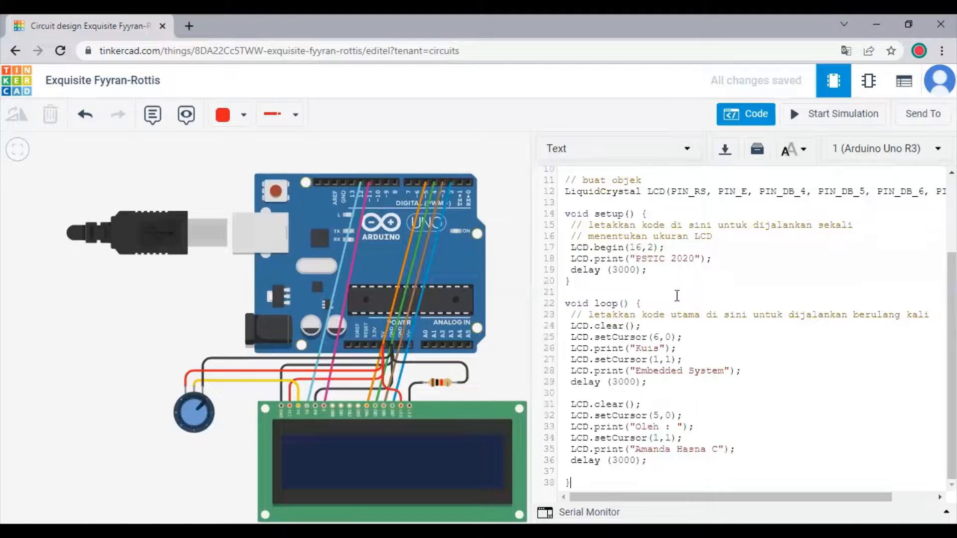
scroll(678, 296, up, 3)
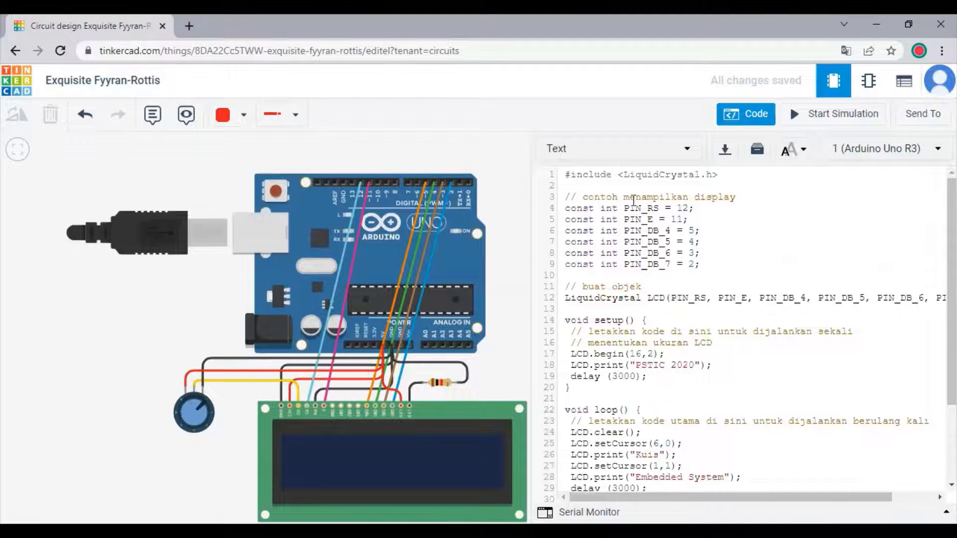
Step: Examine the sketch's library include, pin constants, LCD object, setup() and loop() code
drag(567, 175, 648, 178)
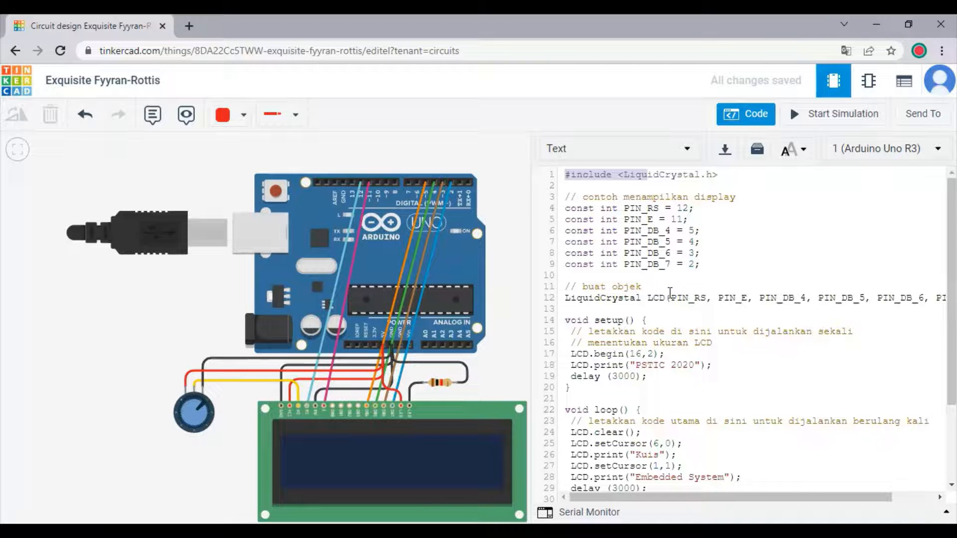
scroll(719, 271, down, 2)
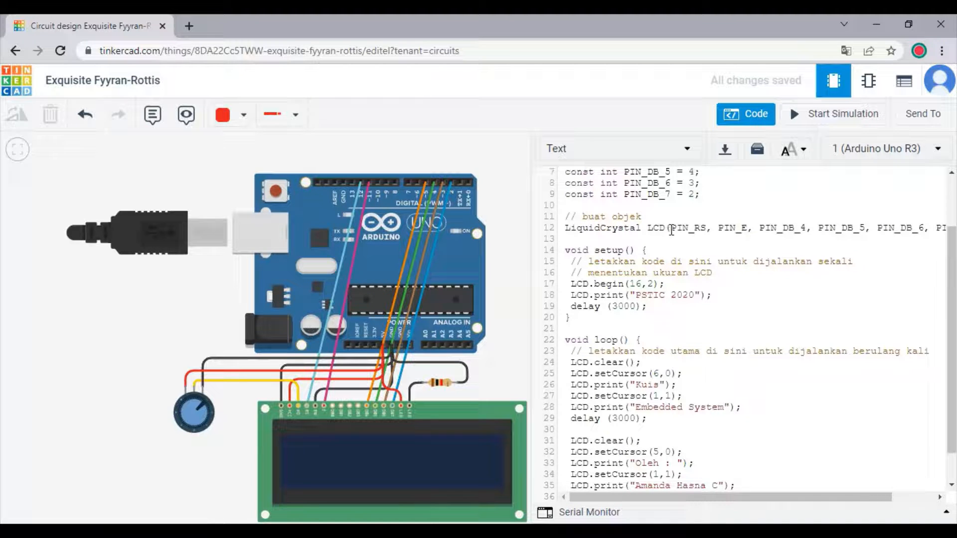
scroll(951, 319, up, 3)
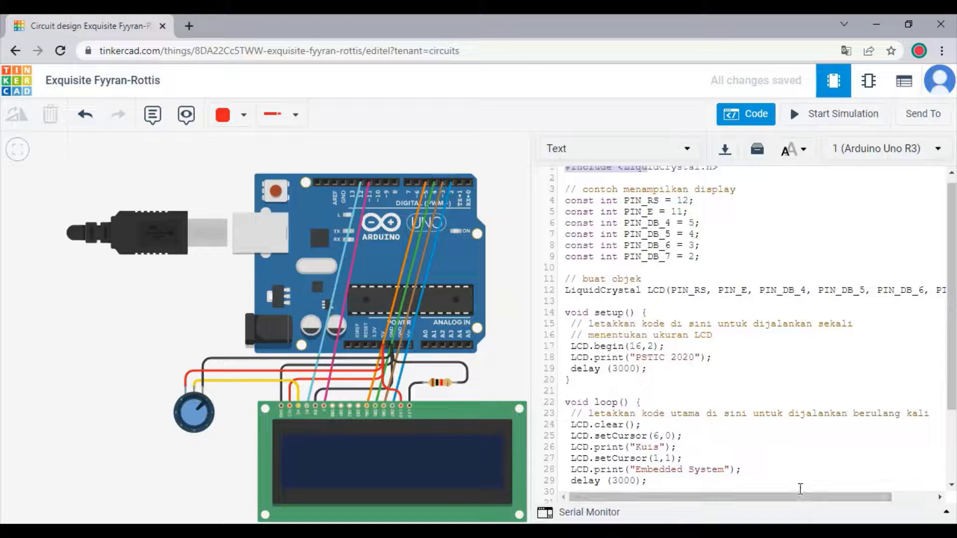
mouse_move(792, 499)
mouse_down()
mouse_move(834, 499)
mouse_move(793, 498)
mouse_up()
scroll(699, 355, down, 3)
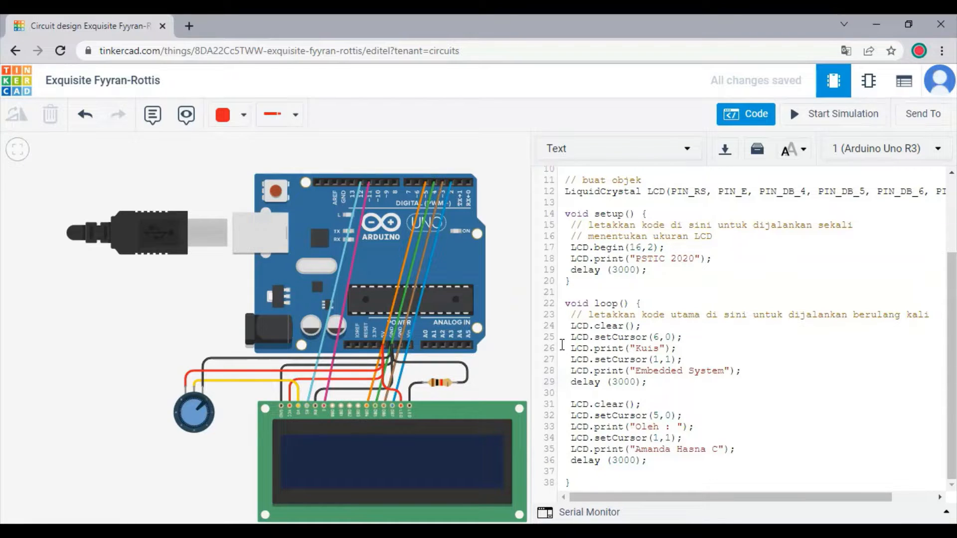
Step: Run the simulation with the whole circuit in view, compare the LCD messages with the code, and stop it
click(755, 116)
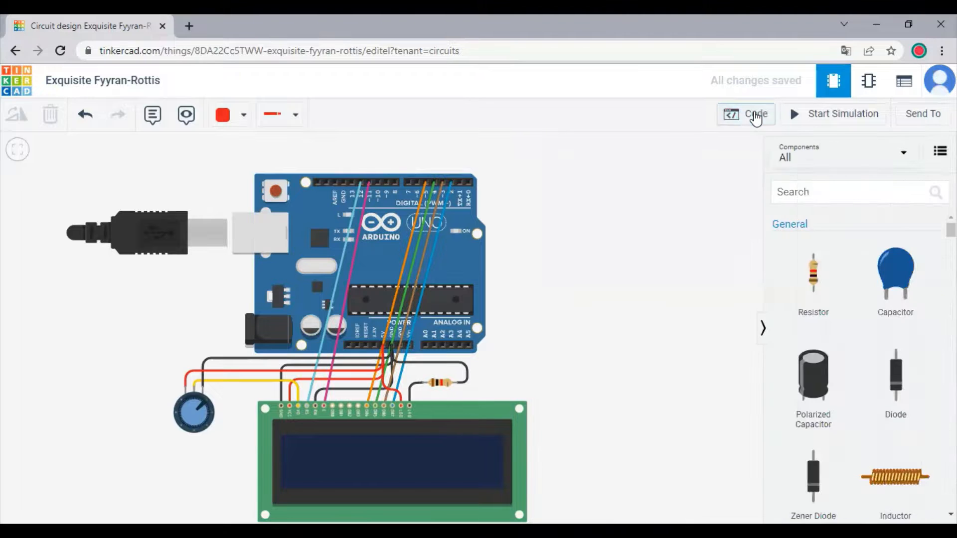
click(756, 117)
drag(502, 303, 487, 278)
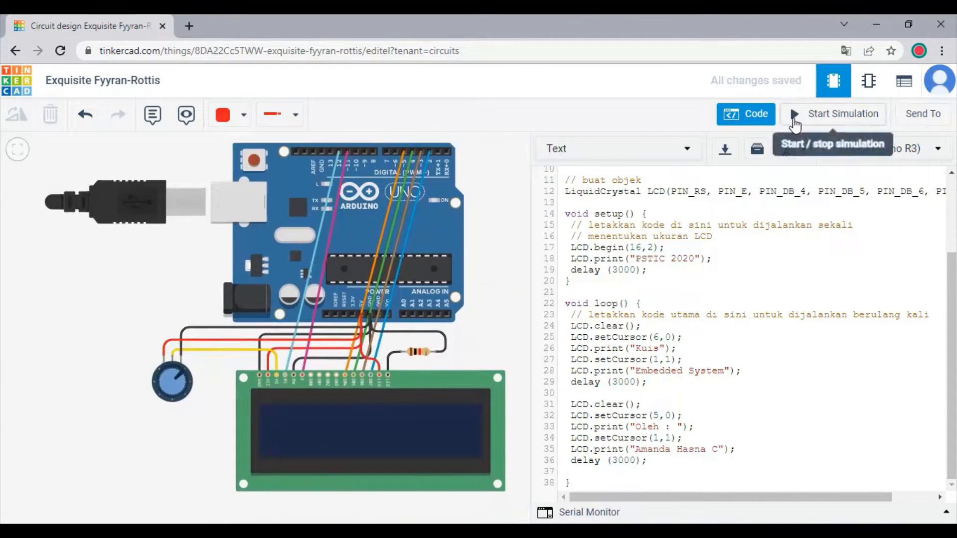
click(793, 122)
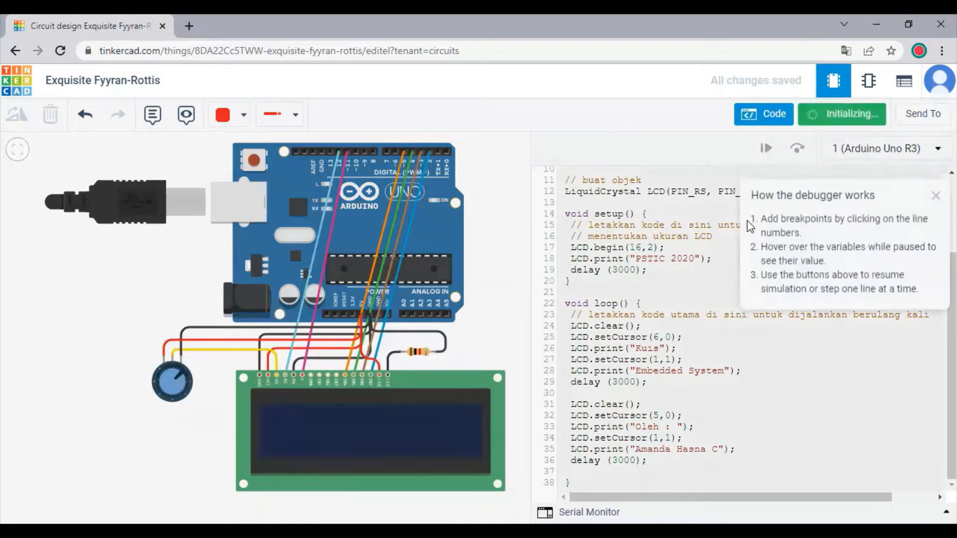
scroll(607, 291, up, 3)
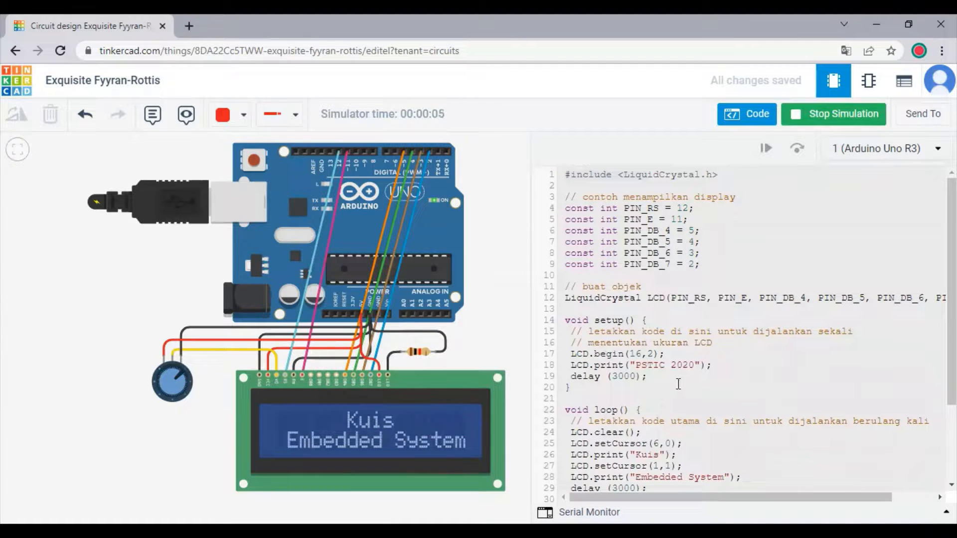
scroll(679, 384, down, 3)
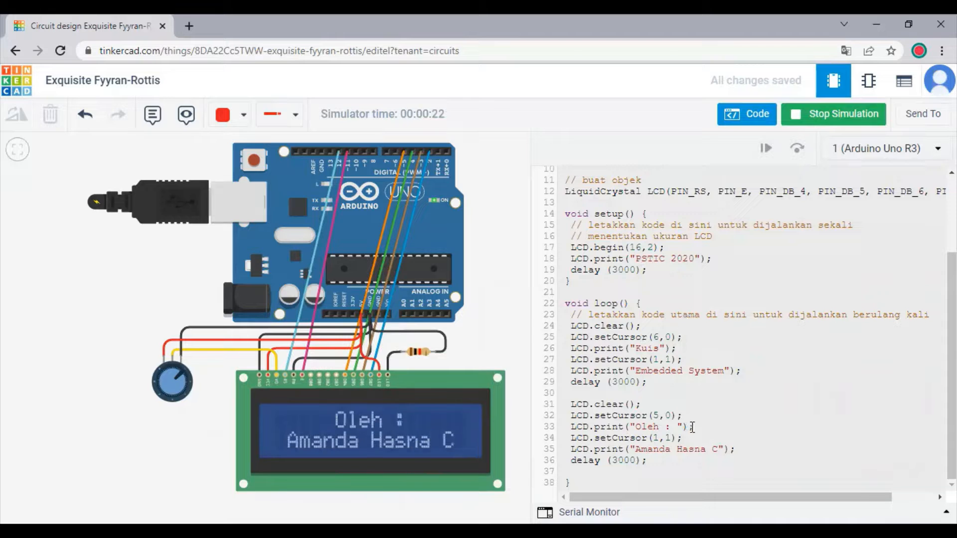
click(805, 127)
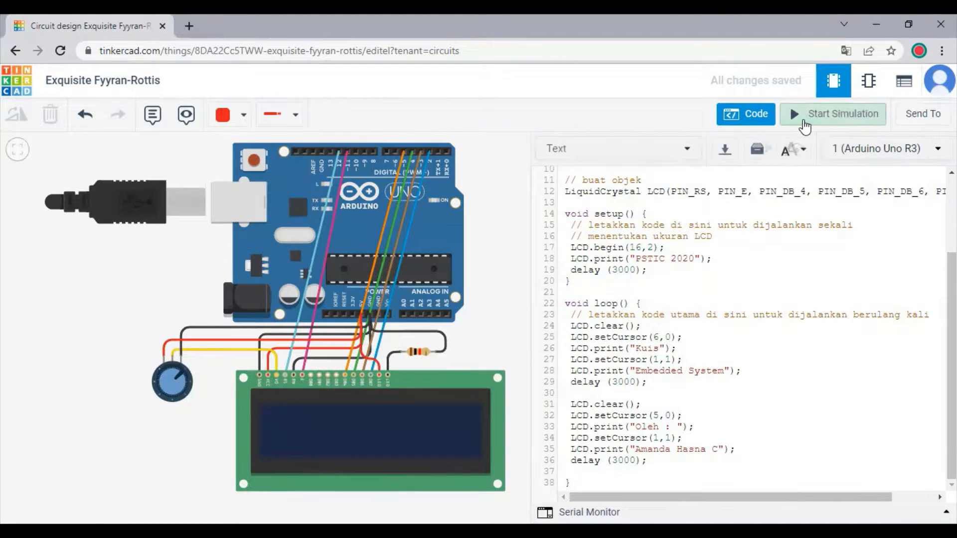
Step: Set the column argument to 0 in all four LCD.setCursor calls inside loop(), keeping their row arguments
click(659, 338)
key(BackSpace)
text(0)
double_click(655, 416)
text(0)
double_click(657, 439)
text(0)
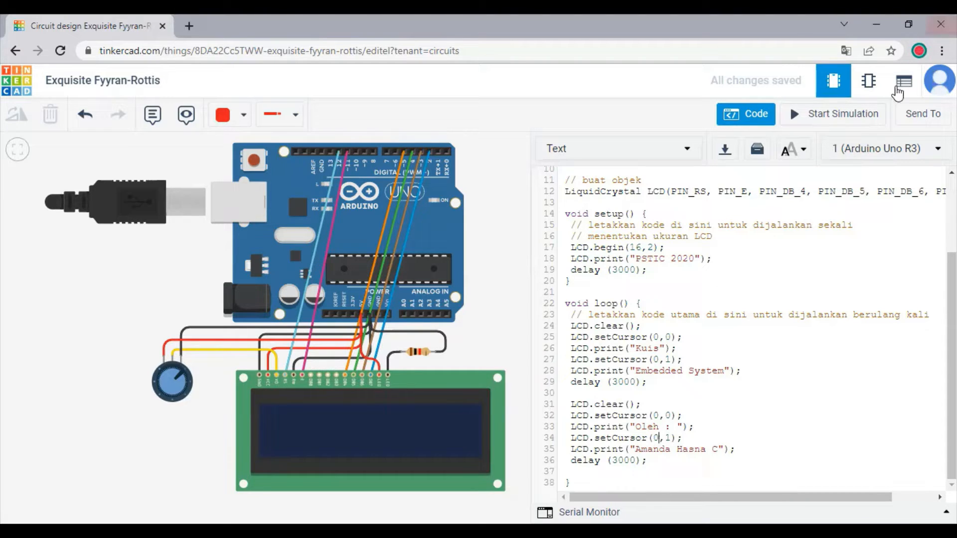
Step: Simulate the edited sketch to check the text position on the LCD, stop the simulation and close the code editor
click(821, 116)
click(831, 119)
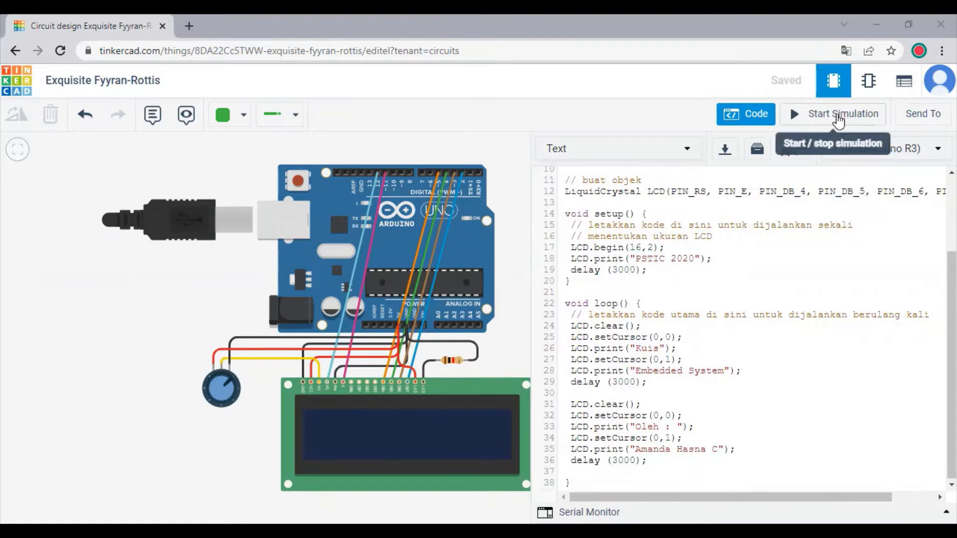
click(839, 119)
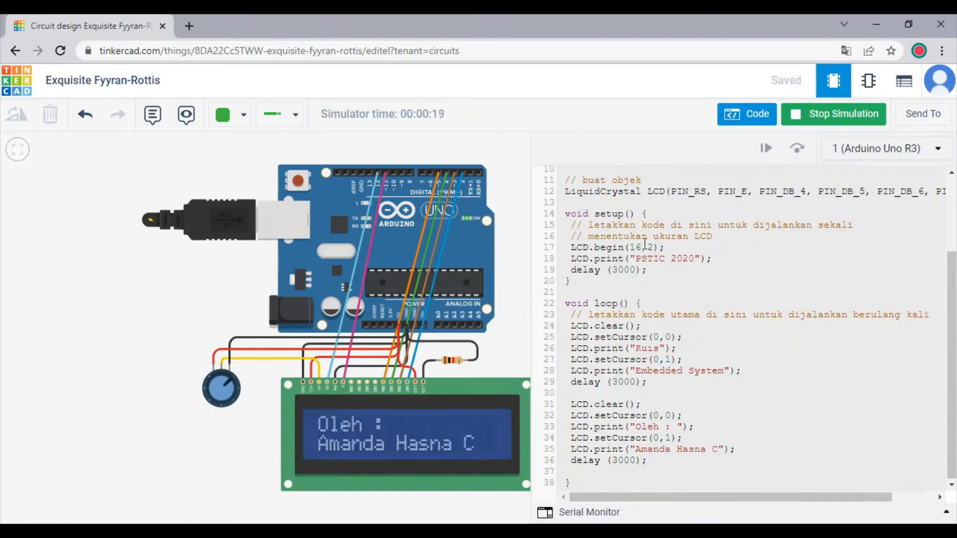
click(801, 125)
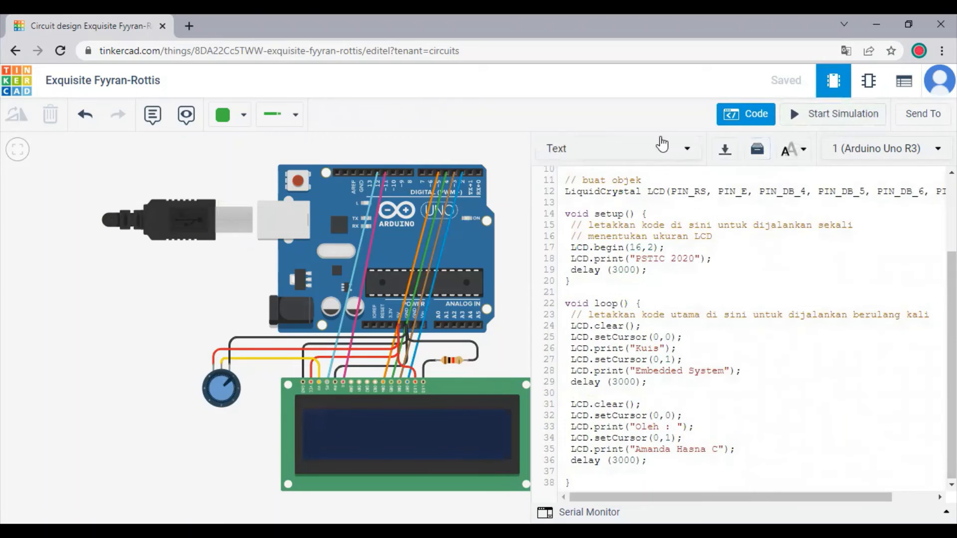
click(749, 122)
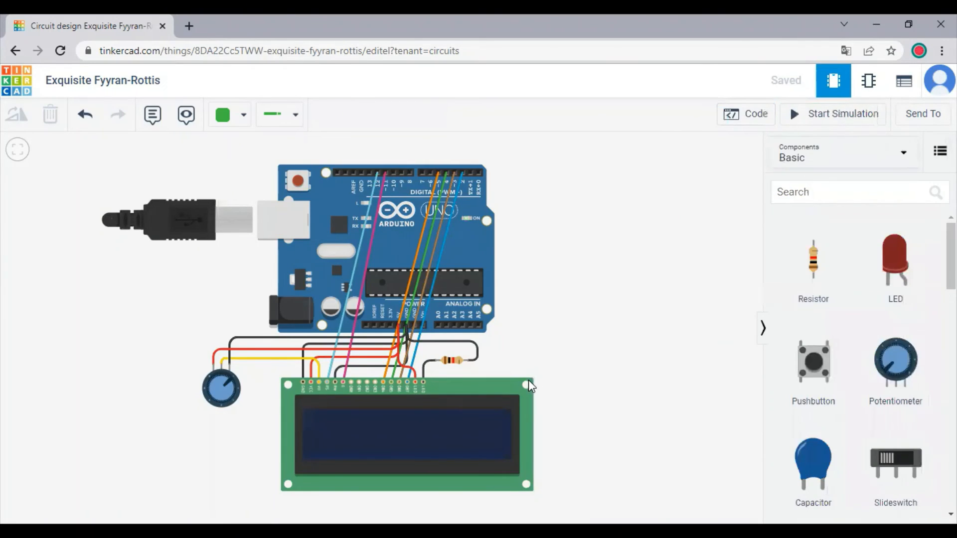